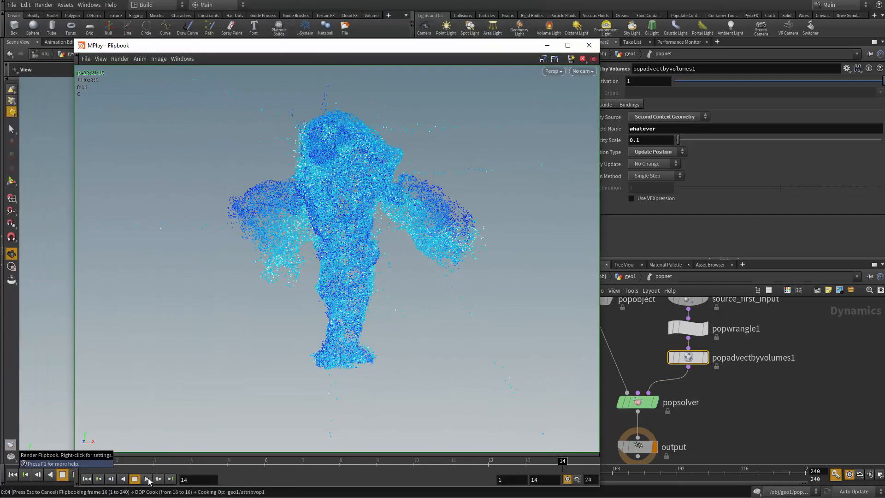
# Play back the rendered flipbook, close it, and scrub the particle simulation to frame 16.
pyautogui.click(148, 480)
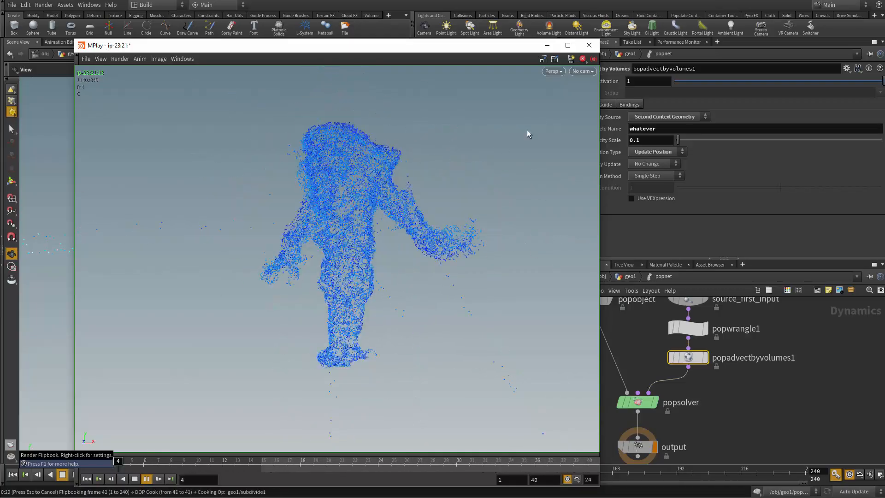
pyautogui.click(588, 45)
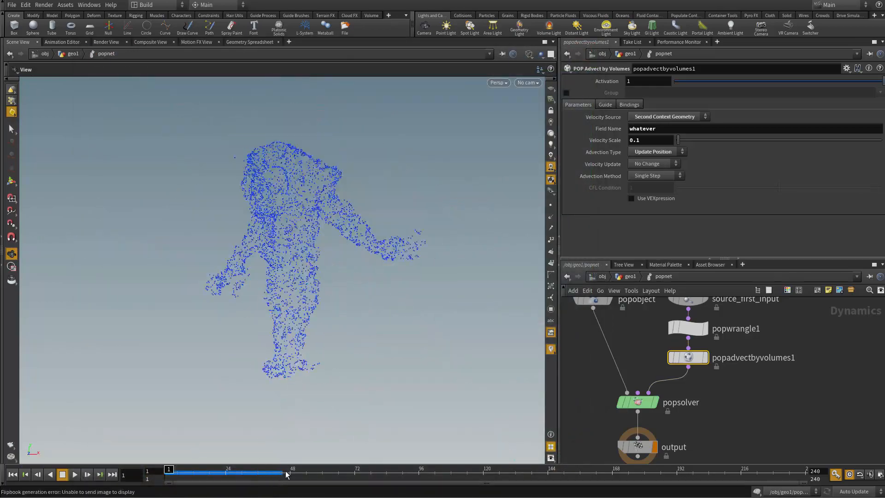
pyautogui.moveTo(278, 477); pyautogui.dragTo(207, 437)
pyautogui.scroll(4, 747, 398)
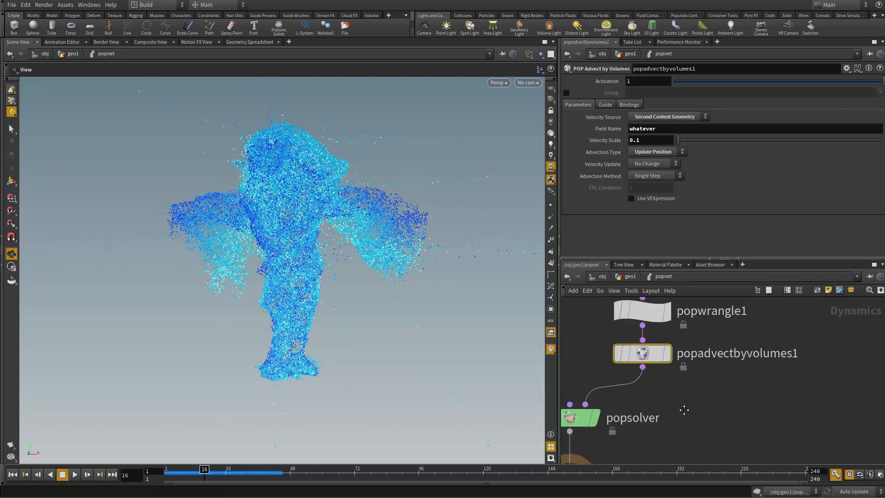
# Set the Advection Method of popadvectbyvolumes1 to Trace and preview the simulation from frame 1 in a flipbook.
pyautogui.click(660, 386)
pyautogui.moveTo(839, 364); pyautogui.dragTo(611, 404)
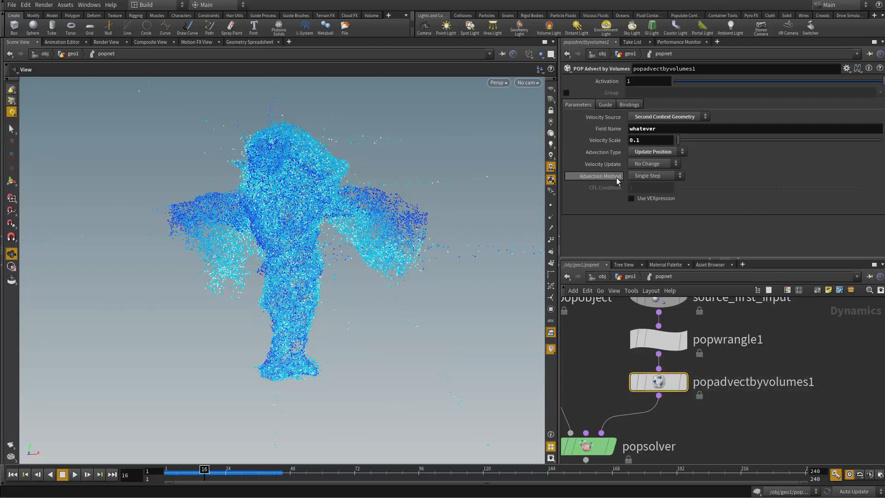
pyautogui.click(664, 176)
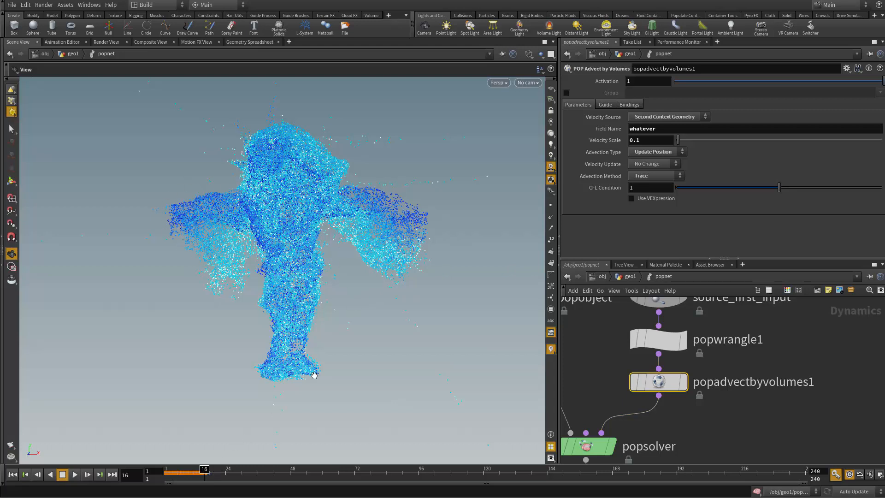
pyautogui.moveTo(204, 469); pyautogui.dragTo(158, 475)
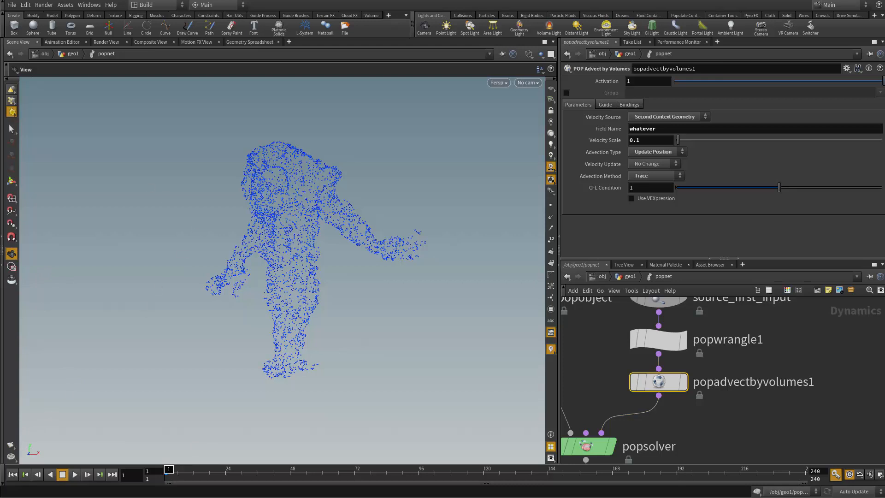
pyautogui.click(11, 454)
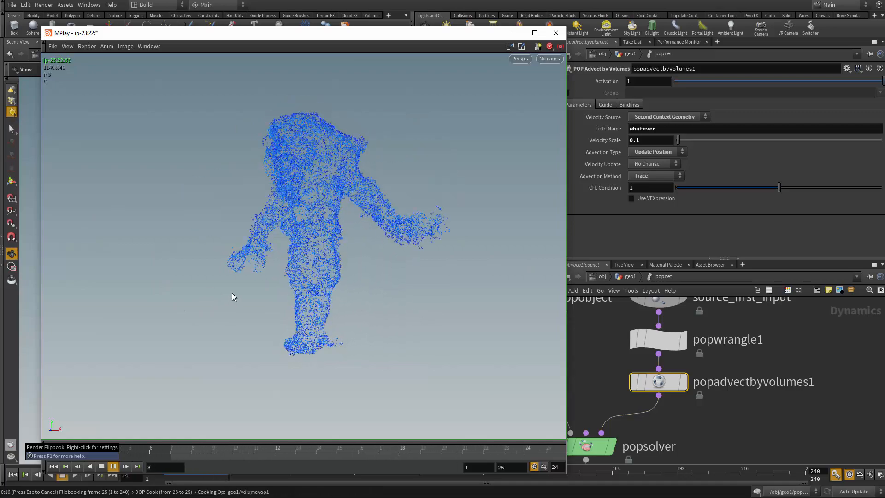
pyautogui.click(555, 34)
# Set the CFL Condition of popadvectbyvolumes1 to 0.1 and preview the simulation in a new flipbook.
pyautogui.click(640, 188)
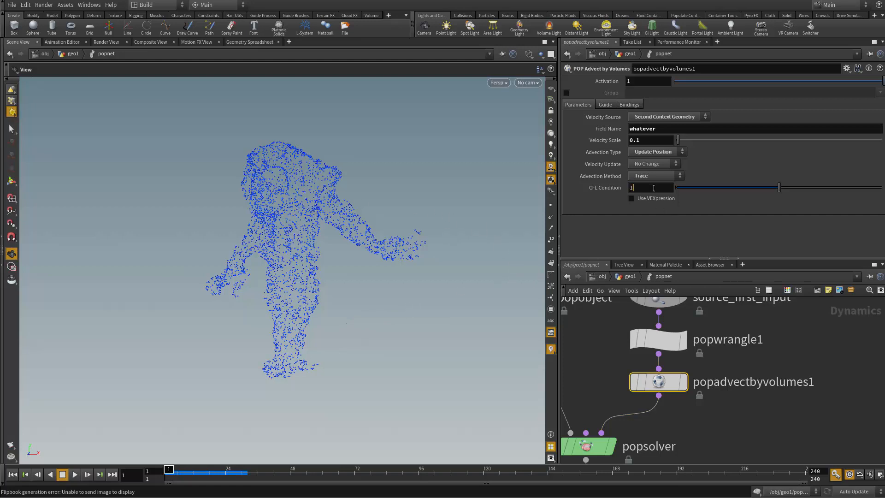
pyautogui.press('Return')
pyautogui.write('0.1')
pyautogui.press('Return')
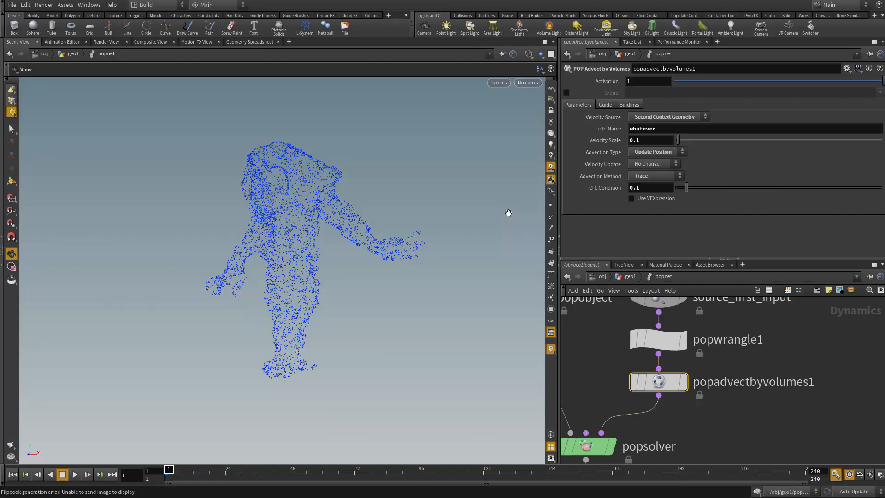
pyautogui.click(10, 444)
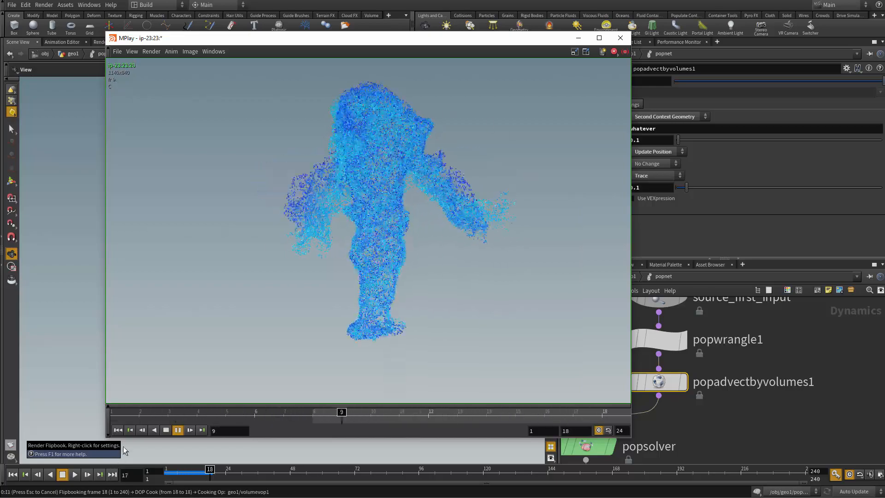
pyautogui.click(621, 38)
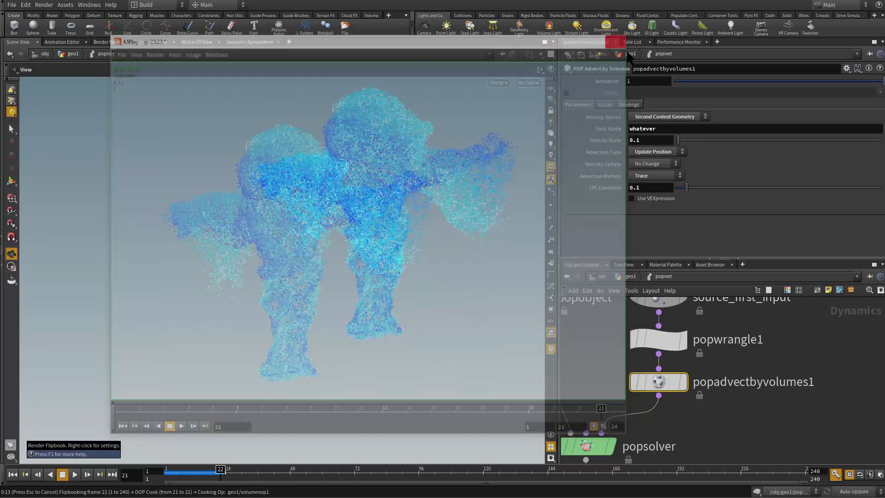
# Try Final Velocity as the Velocity Update with a flipbook preview, and restore the option to No Change.
pyautogui.click(657, 165)
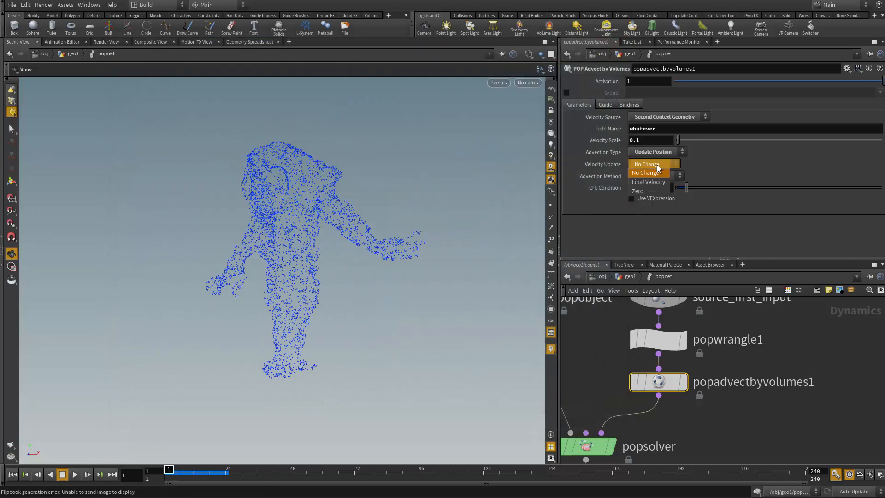
pyautogui.click(650, 182)
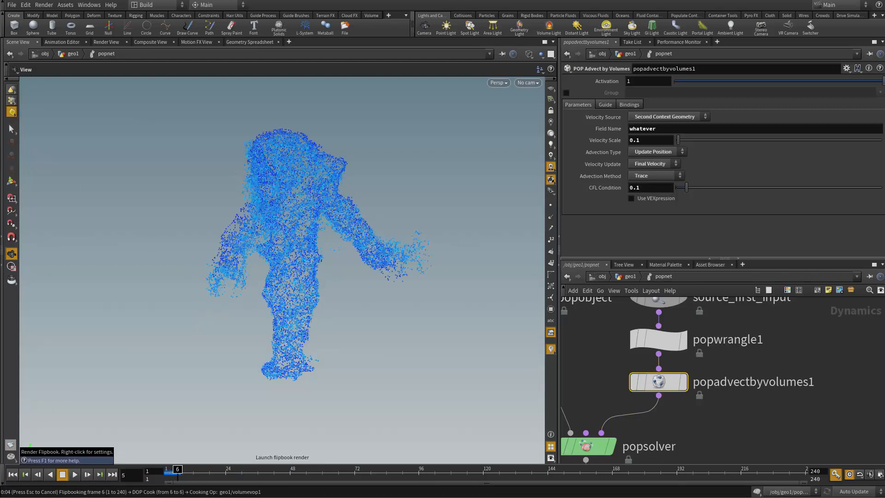
pyautogui.moveTo(524, 86); pyautogui.dragTo(486, 64)
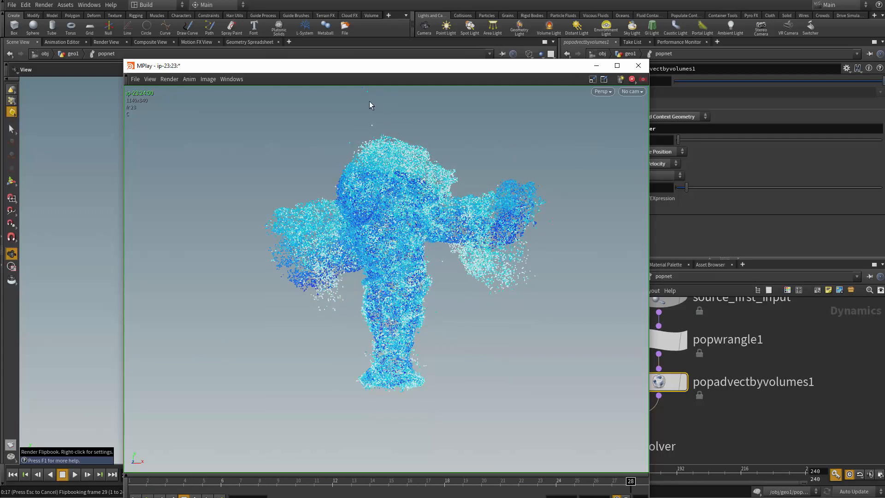
pyautogui.click(642, 69)
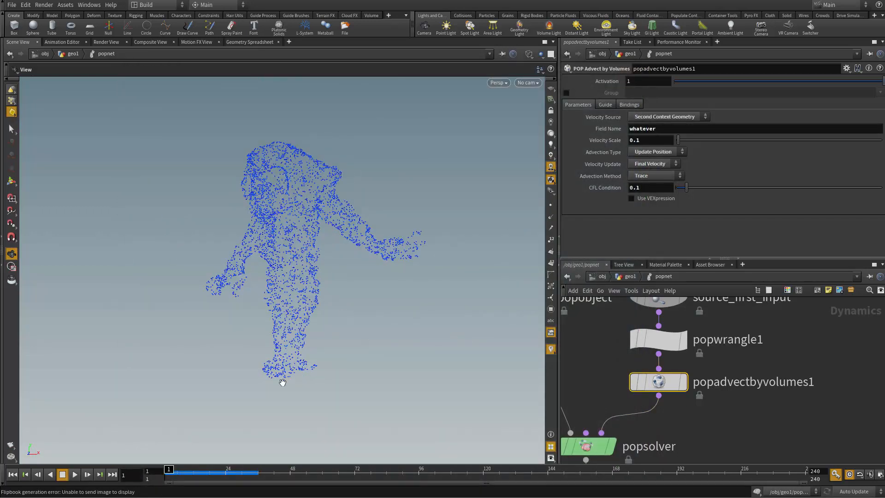
pyautogui.click(655, 164)
pyautogui.click(653, 176)
# Inspect popobject's Geometry data in the Geometry Spreadsheet, filtering the attributes to v.
pyautogui.click(247, 42)
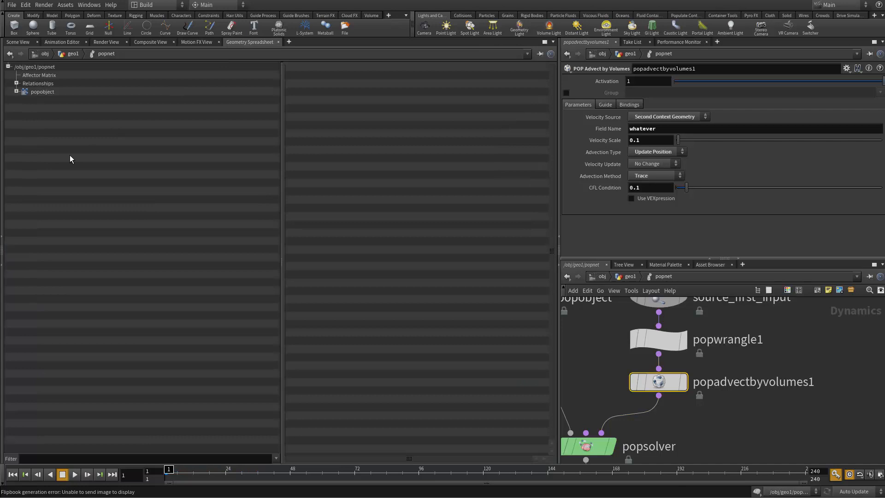
pyautogui.click(26, 83)
pyautogui.click(17, 83)
pyautogui.click(17, 83)
pyautogui.click(16, 92)
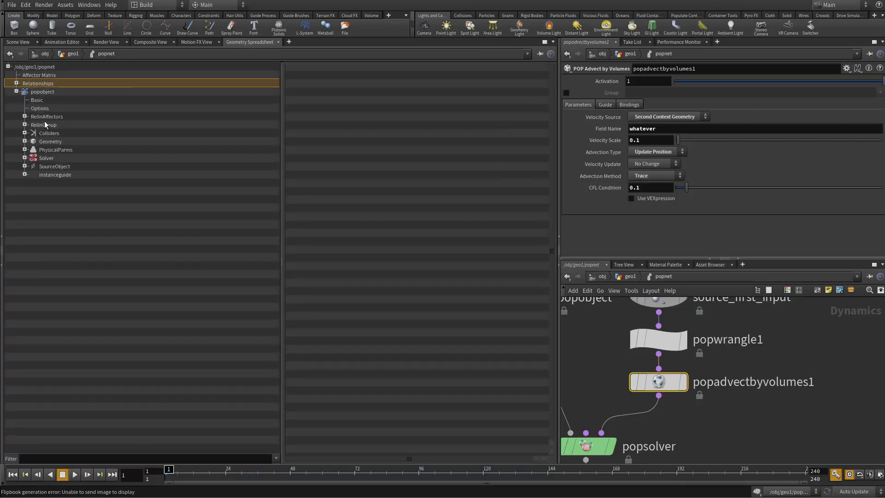
pyautogui.click(50, 142)
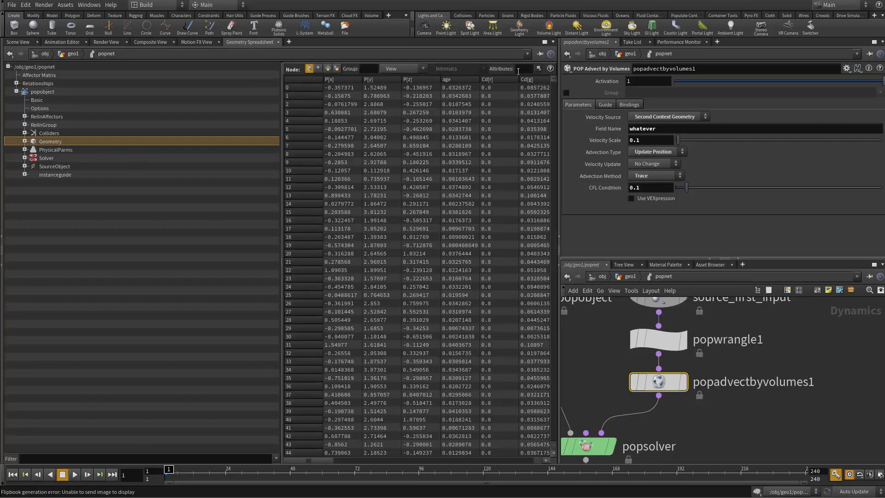
pyautogui.click(522, 68)
pyautogui.write('vel')
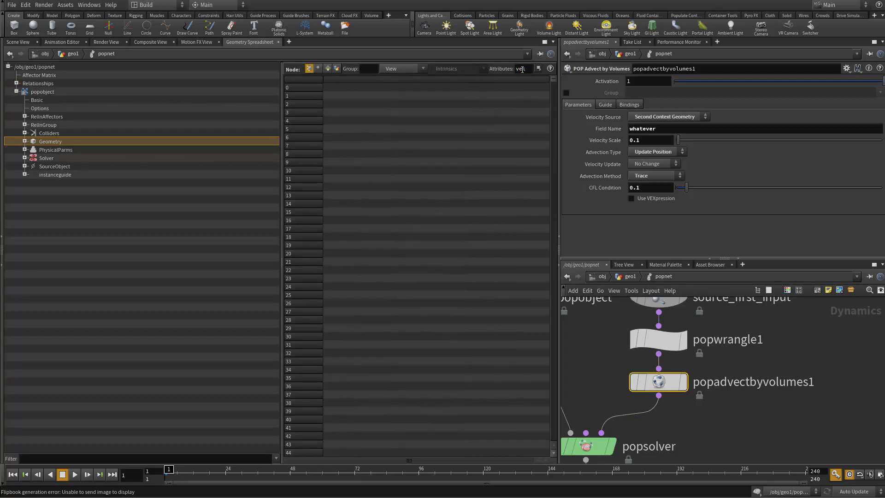
pyautogui.press('BackSpace')
pyautogui.press('BackSpace')
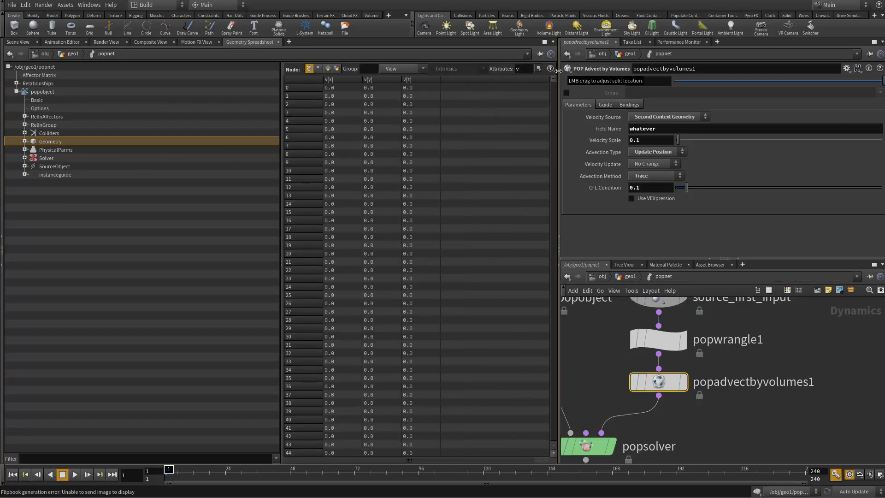
# Play the simulation briefly to check the v values, rewind to frame 1, and return to the scene view.
pyautogui.click(77, 476)
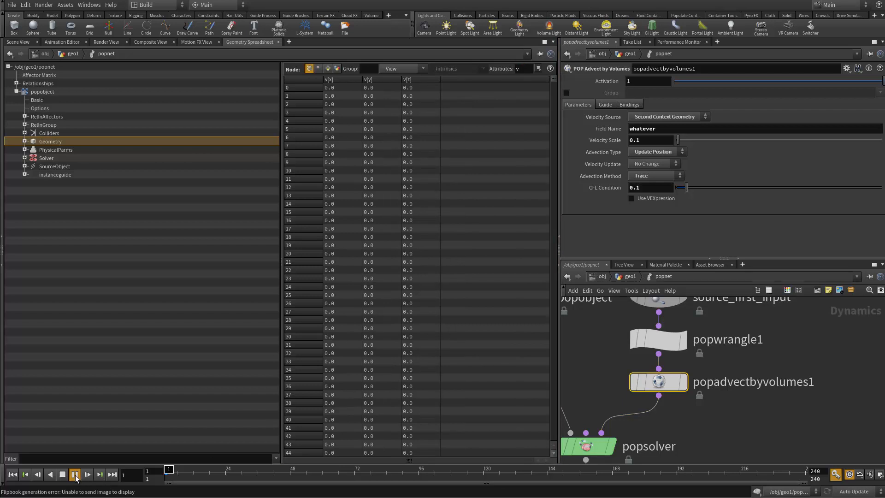
pyautogui.click(63, 475)
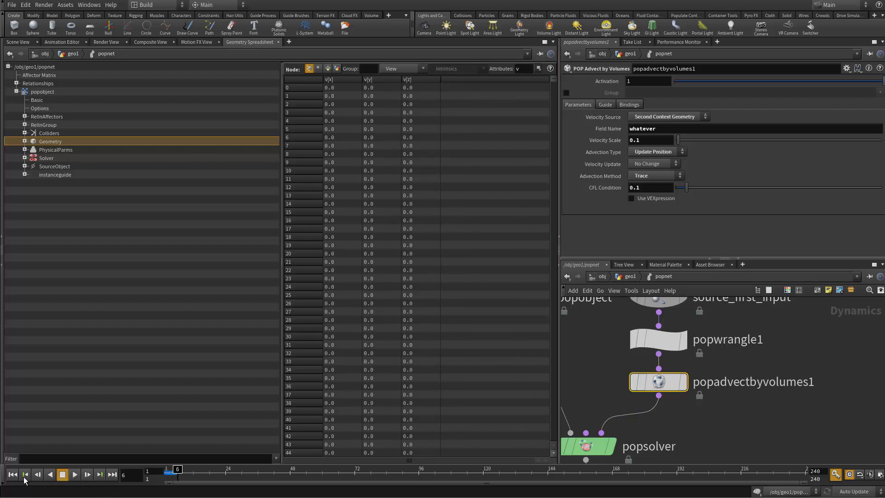
pyautogui.click(13, 475)
pyautogui.click(21, 42)
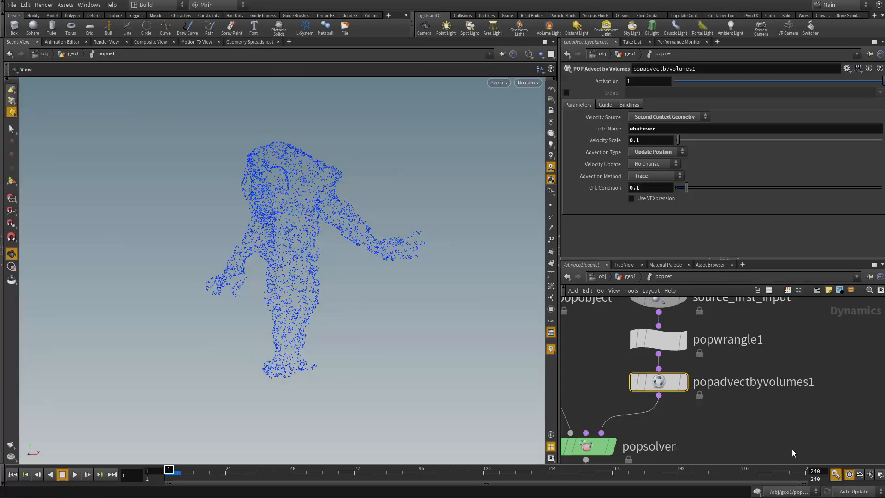
# Go up from popnet to the geo1 network and select the volumevop1 node.
pyautogui.press('u')
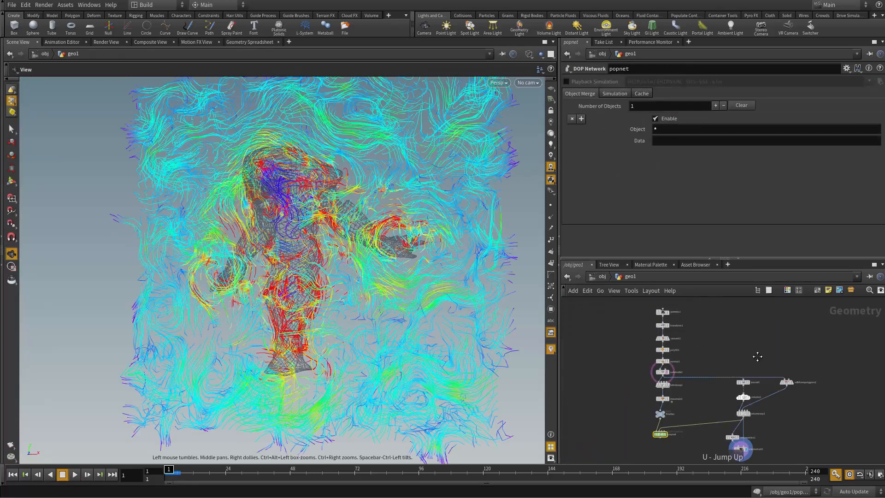
pyautogui.moveTo(758, 357); pyautogui.dragTo(712, 311, button='middle')
pyautogui.scroll(8, 710, 369)
pyautogui.moveTo(751, 371); pyautogui.dragTo(754, 410, button='middle')
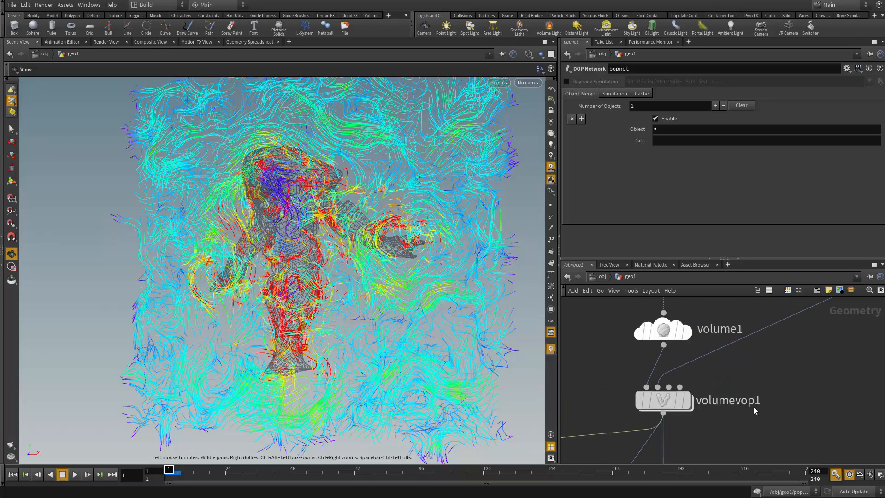
pyautogui.click(667, 404)
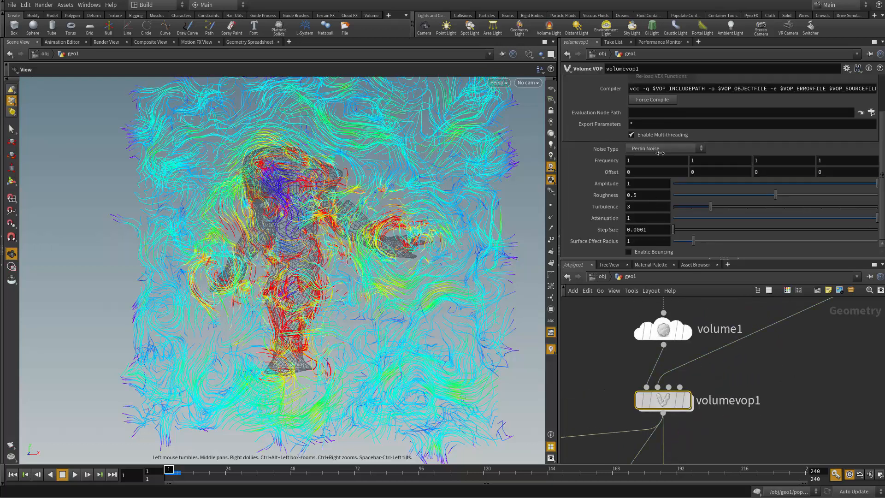
# Set volumevop1's noise Frequency components to 0.5, 0.5, 0.5 and 5.
pyautogui.moveTo(651, 161); pyautogui.dragTo(608, 181)
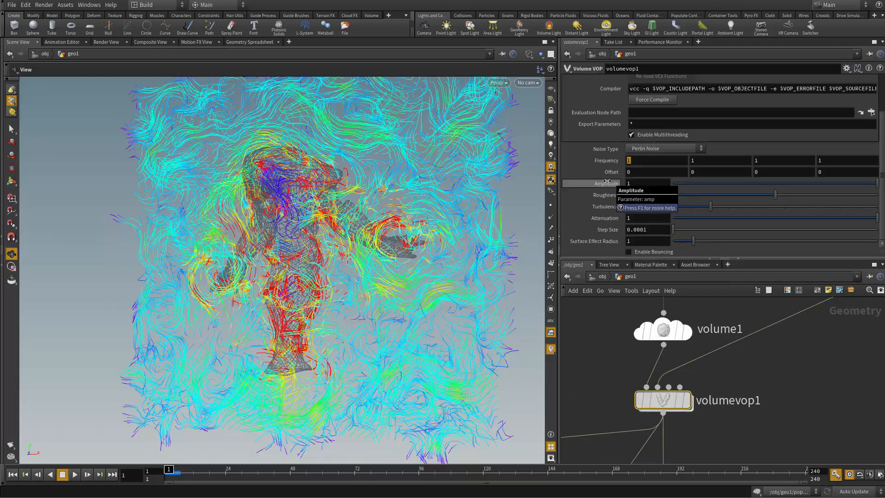
pyautogui.write('0.50.')
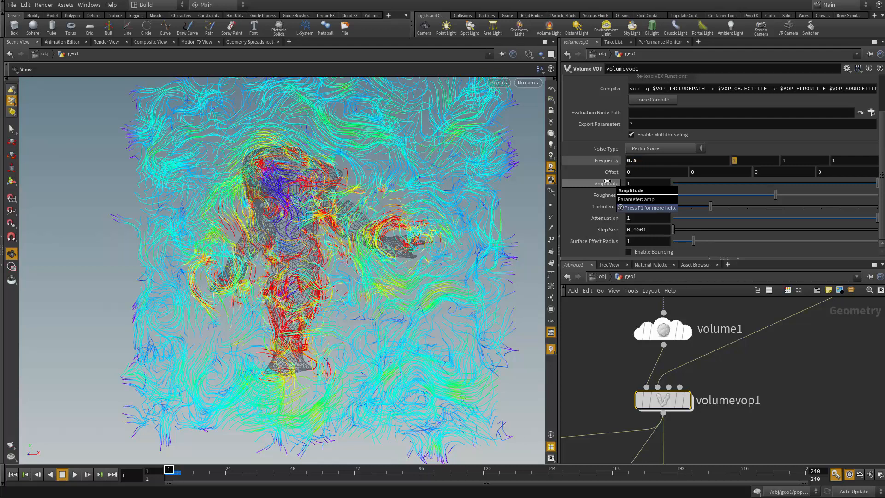
pyautogui.write('0.5')
pyautogui.press('Tab')
pyautogui.write('0')
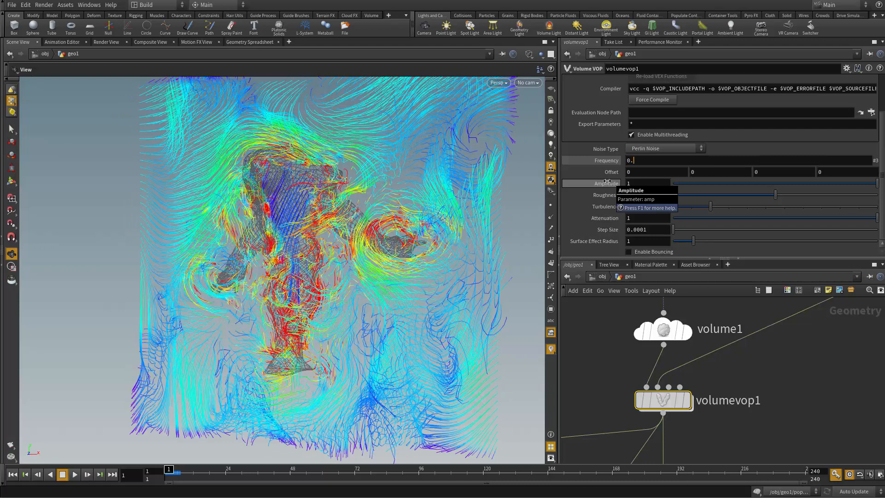
pyautogui.write('.5')
pyautogui.press('Return')
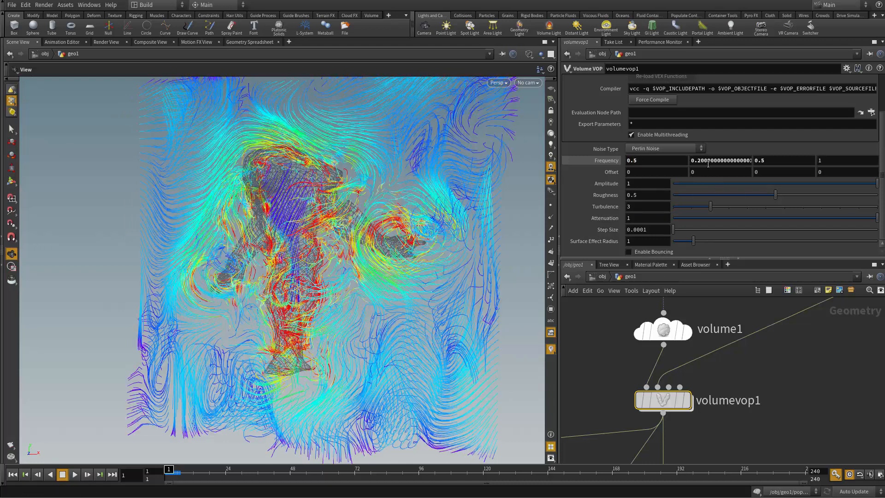
pyautogui.click(708, 165)
pyautogui.write('.')
pyautogui.moveTo(655, 332)
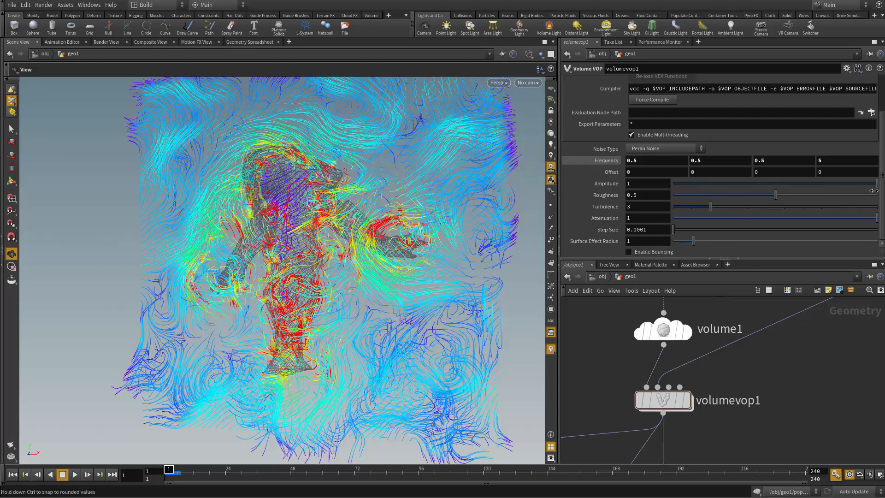
# Raise the noise Roughness of volumevop1 to 1, keep Amplitude at 1, and inspect the velocity streamlines around the figure.
pyautogui.moveTo(867, 180)
pyautogui.mouseDown()
pyautogui.moveTo(758, 183)
pyautogui.moveTo(880, 181)
pyautogui.mouseUp()
pyautogui.moveTo(833, 192); pyautogui.dragTo(877, 194)
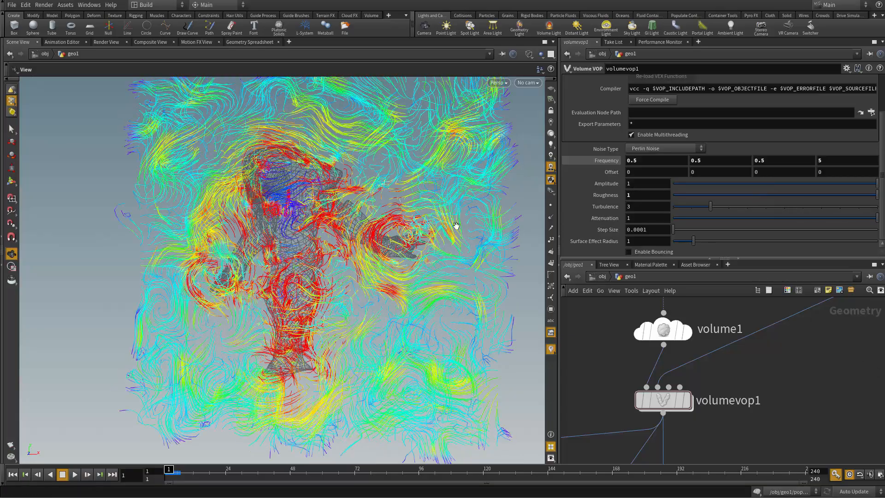
pyautogui.moveTo(421, 253); pyautogui.dragTo(418, 280)
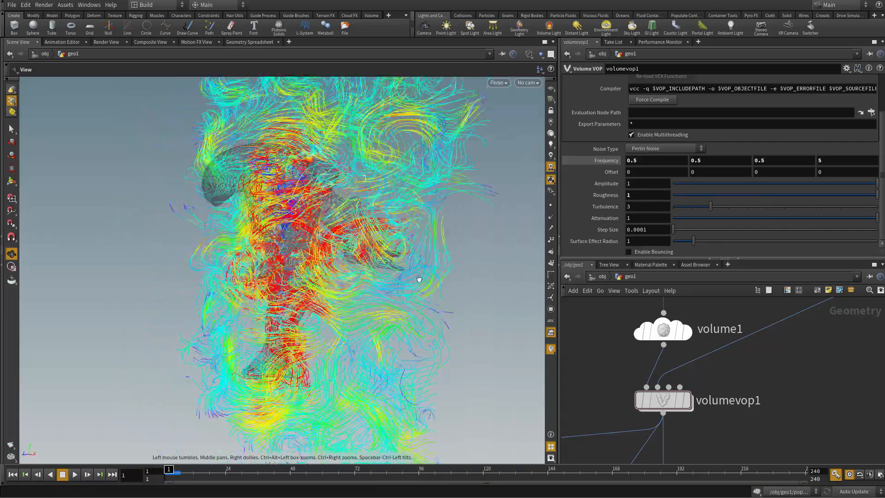
pyautogui.moveTo(419, 280); pyautogui.dragTo(238, 148, button='right')
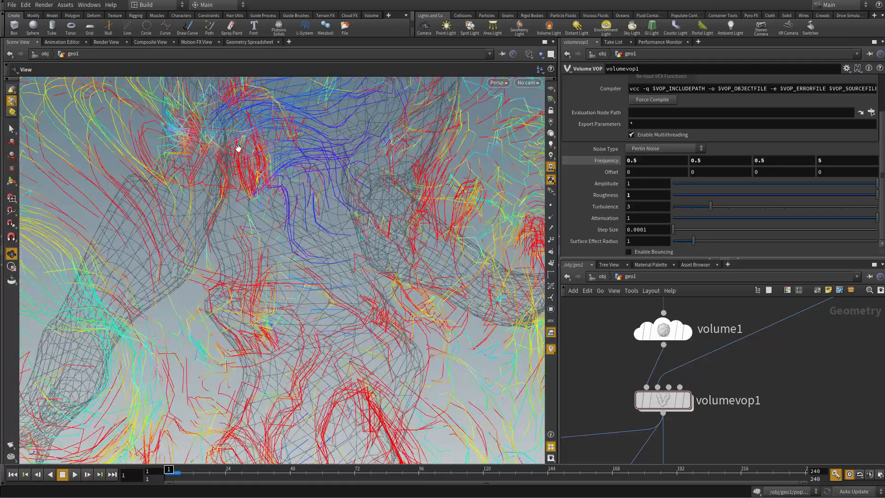
pyautogui.moveTo(283, 192); pyautogui.dragTo(264, 351, button='right')
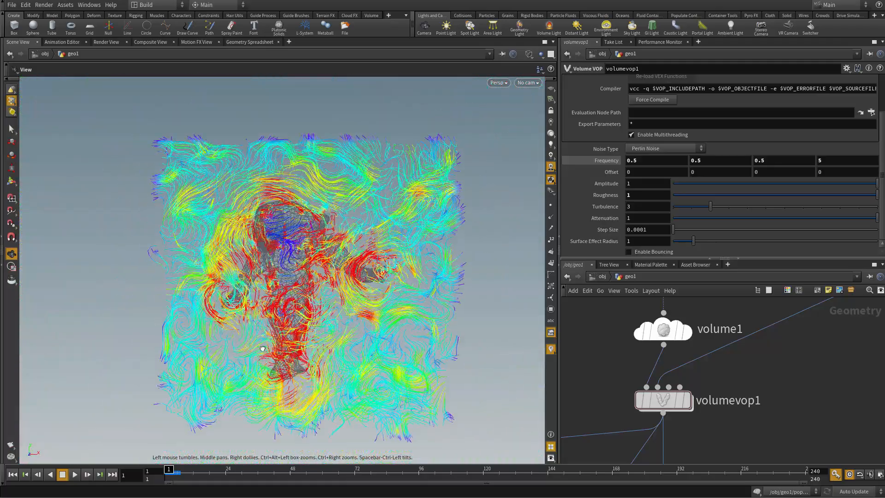
# Set the Interior Band of vdbfrompolygons1 to 1 and inspect the velocity streamlines around the figure.
pyautogui.moveTo(757, 347); pyautogui.dragTo(642, 383, button='middle')
pyautogui.scroll(3, 642, 383)
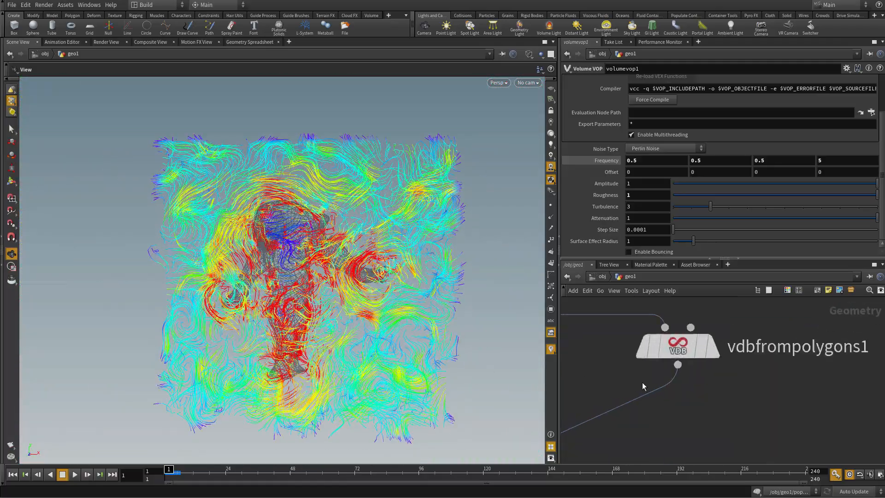
pyautogui.click(682, 354)
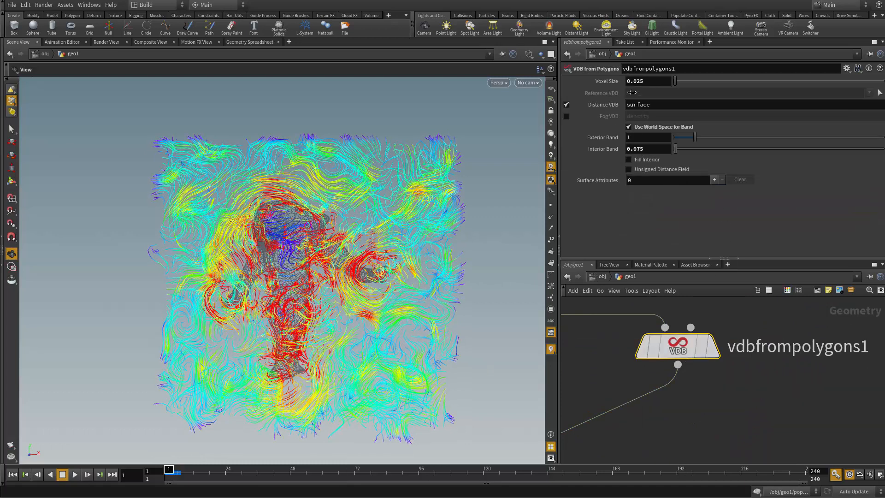
pyautogui.click(653, 149)
pyautogui.write('1')
pyautogui.scroll(8, 321, 229)
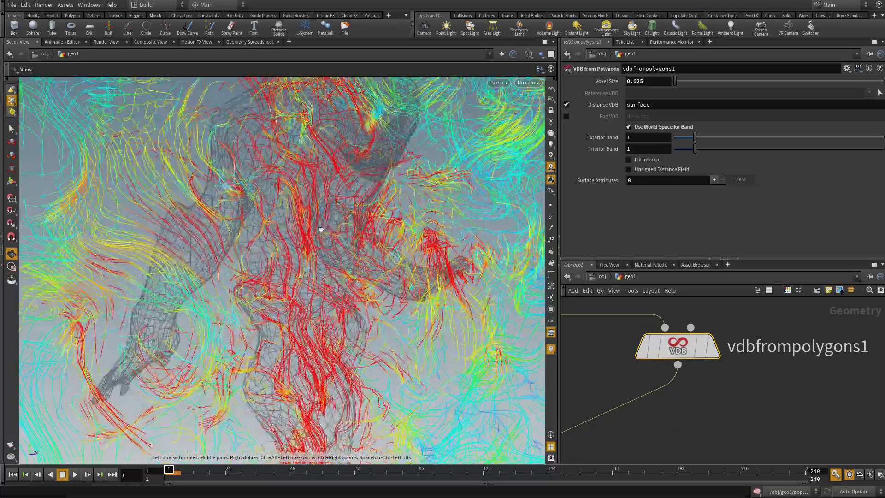
pyautogui.moveTo(321, 230); pyautogui.dragTo(196, 318)
pyautogui.scroll(-5, 303, 212)
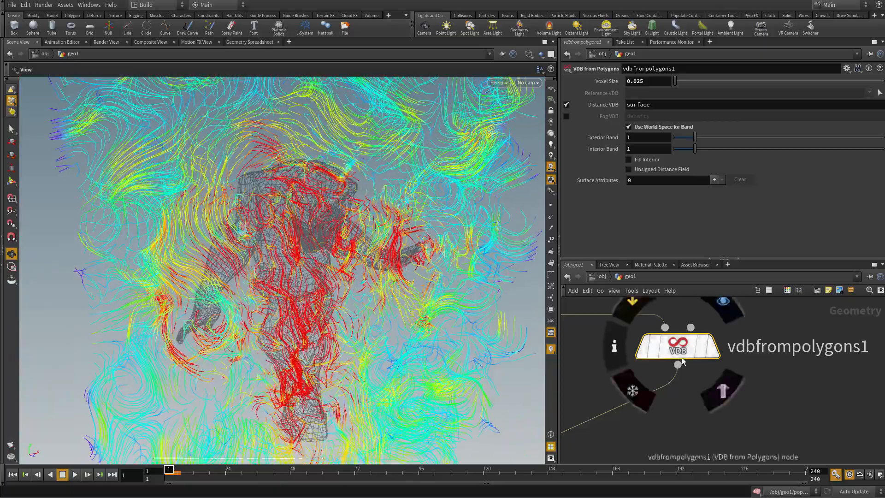
pyautogui.moveTo(371, 308); pyautogui.dragTo(326, 363)
pyautogui.scroll(-5, 326, 364)
# Select the volumevop1 node, try a lower noise Attenuation, and set it back to 1.
pyautogui.moveTo(645, 450); pyautogui.dragTo(786, 354, button='middle')
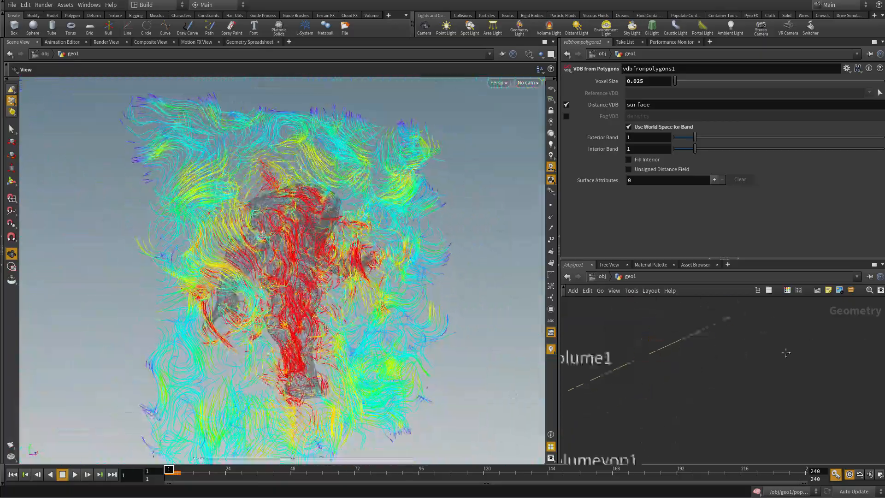
pyautogui.click(705, 343)
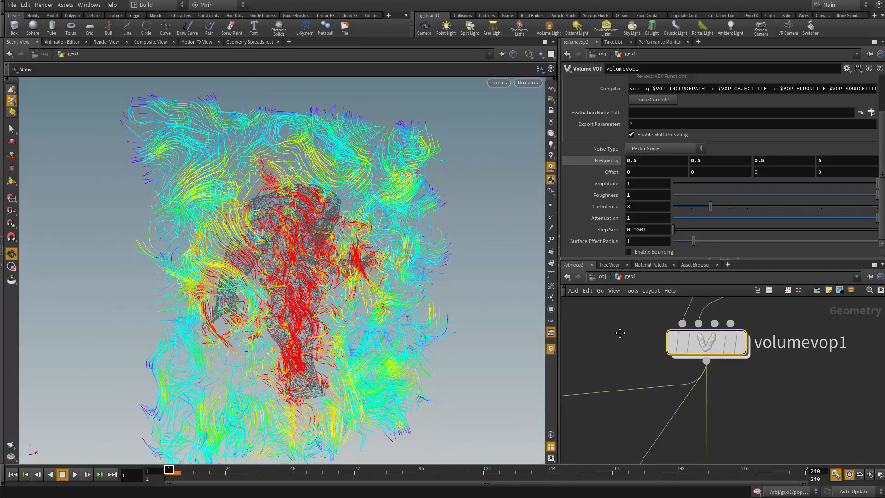
pyautogui.moveTo(620, 333); pyautogui.dragTo(621, 321, button='middle')
pyautogui.moveTo(410, 316); pyautogui.dragTo(417, 287, button='middle')
pyautogui.moveTo(422, 257); pyautogui.dragTo(402, 265)
pyautogui.moveTo(402, 265); pyautogui.dragTo(384, 230, button='right')
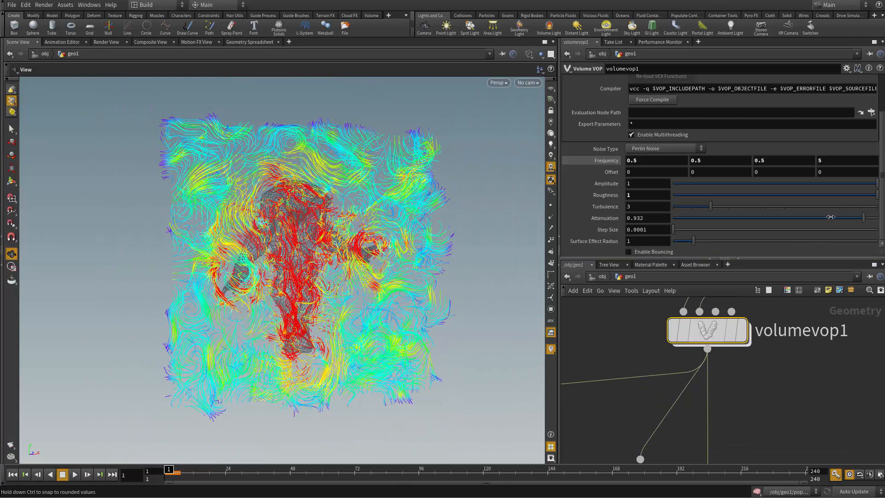
pyautogui.moveTo(712, 243); pyautogui.dragTo(879, 243)
pyautogui.moveTo(334, 240); pyautogui.dragTo(411, 279, button='right')
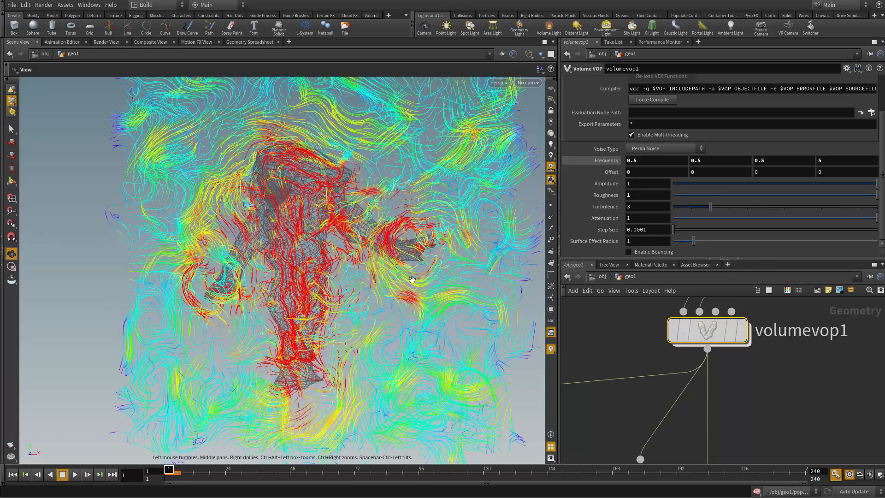
# Set the Step Size of volumevop1 to 0.00001 and inspect the streamlines close to the body.
pyautogui.moveTo(316, 271); pyautogui.dragTo(230, 269, button='right')
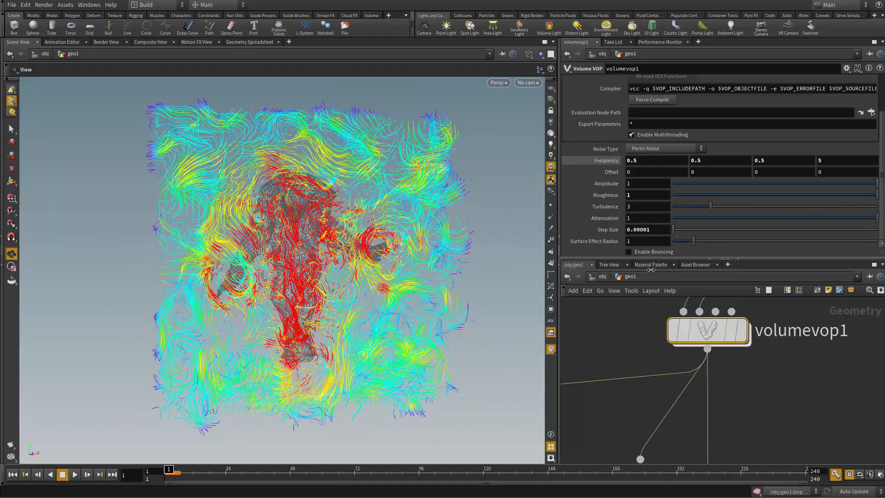
pyautogui.moveTo(273, 299); pyautogui.dragTo(413, 330, button='right')
pyautogui.moveTo(413, 330); pyautogui.dragTo(344, 298)
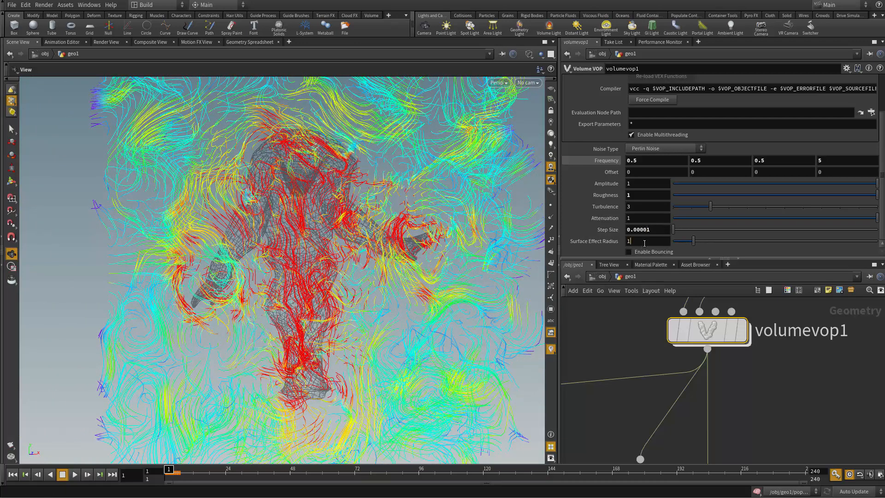
pyautogui.moveTo(370, 302); pyautogui.dragTo(281, 298, button='right')
pyautogui.moveTo(282, 297); pyautogui.dragTo(246, 299)
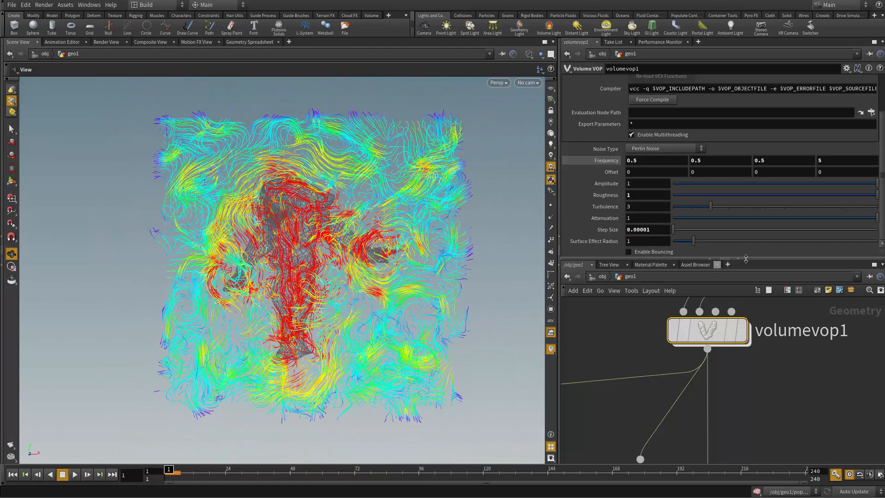
pyautogui.moveTo(345, 251); pyautogui.dragTo(399, 211, button='right')
pyautogui.moveTo(399, 211); pyautogui.dragTo(388, 211)
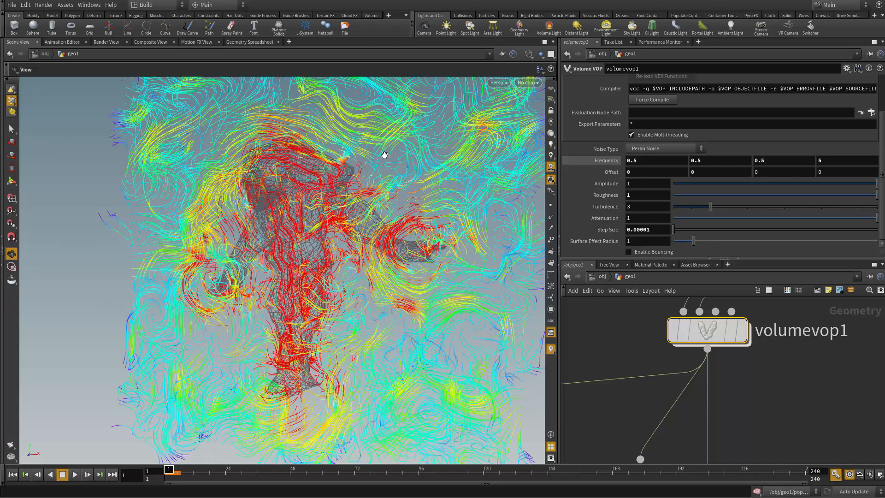
pyautogui.moveTo(384, 155); pyautogui.dragTo(230, 203, button='right')
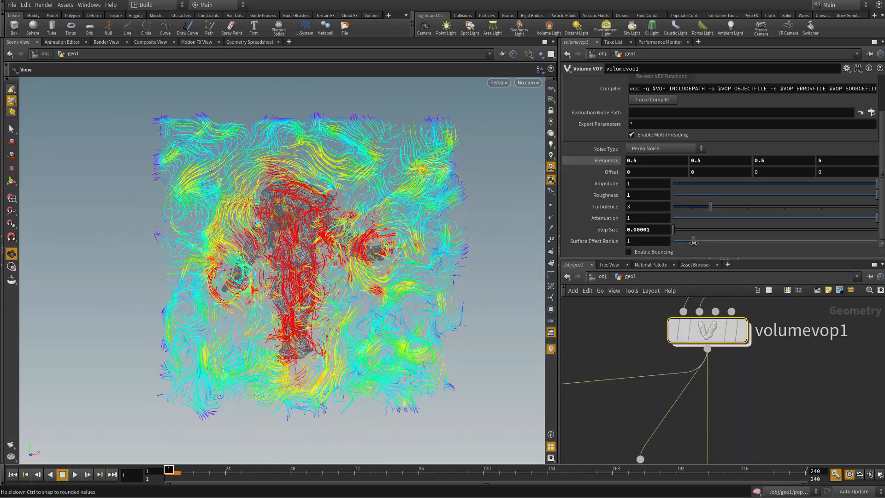
# Try a Surface Effect Radius of 3.34 on volumevop1 and check the band settings of vdbfrompolygons1.
pyautogui.moveTo(694, 242); pyautogui.dragTo(737, 244)
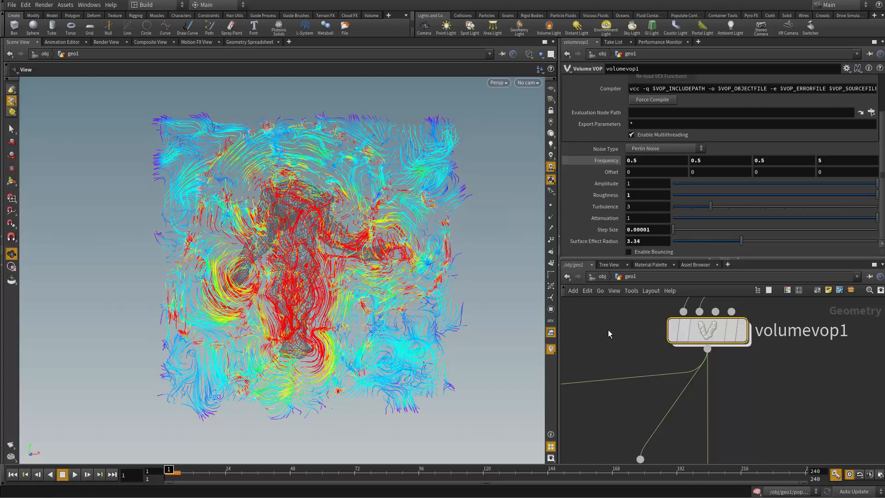
pyautogui.moveTo(731, 305); pyautogui.dragTo(694, 394, button='middle')
pyautogui.scroll(-3, 775, 373)
pyautogui.moveTo(776, 373); pyautogui.dragTo(613, 444, button='middle')
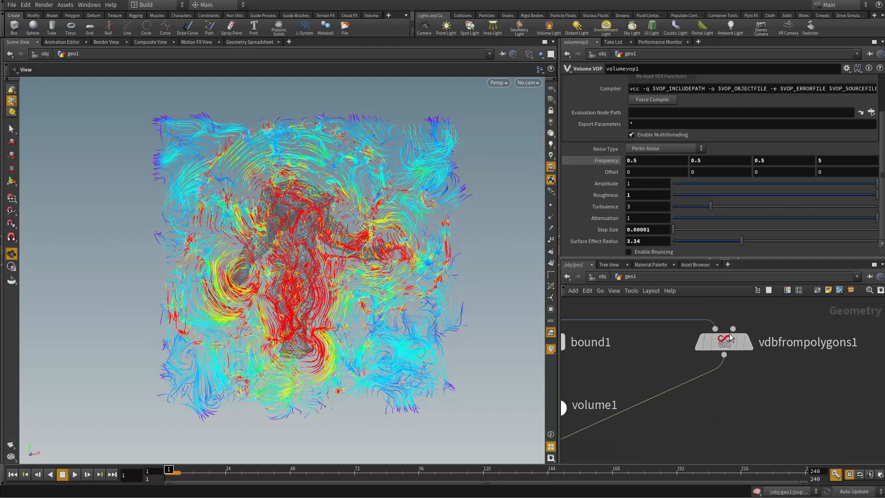
pyautogui.click(731, 338)
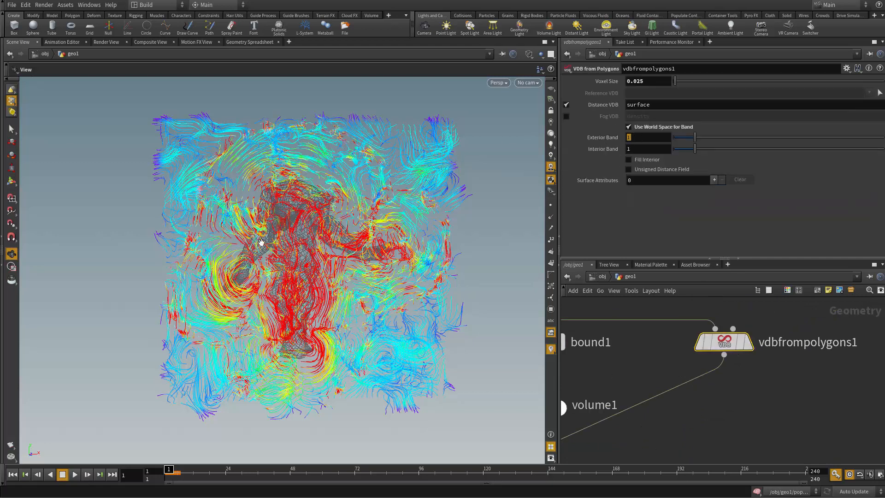
pyautogui.moveTo(587, 454); pyautogui.dragTo(688, 362, button='middle')
pyautogui.moveTo(656, 461)
pyautogui.mouseDown(button='middle')
pyautogui.moveTo(726, 371)
pyautogui.moveTo(640, 462)
pyautogui.mouseUp(button='middle')
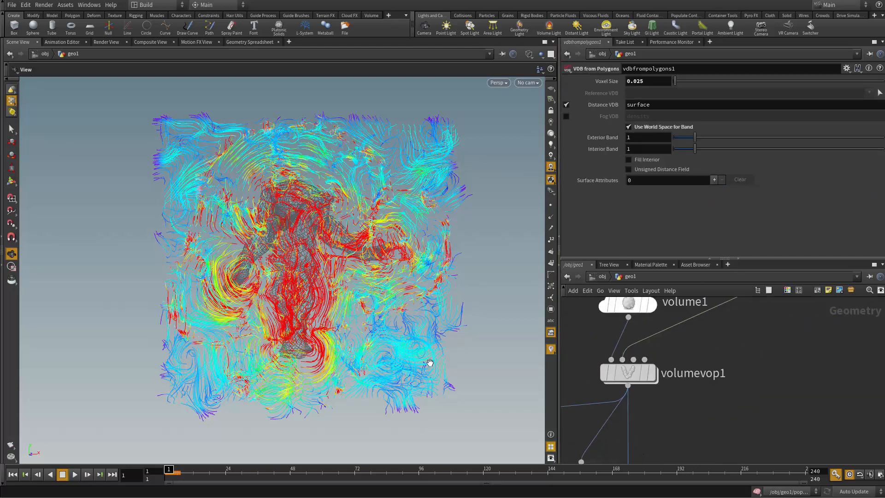
pyautogui.moveTo(334, 229); pyautogui.dragTo(316, 270, button='middle')
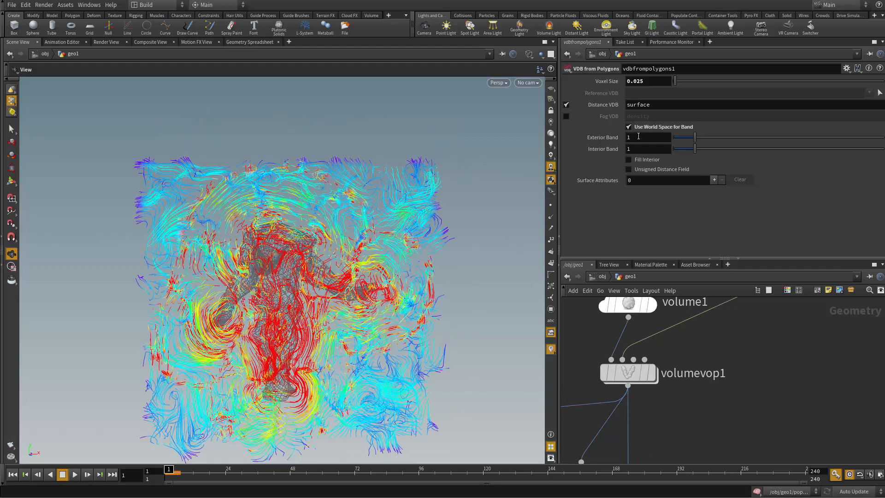
# Check the padding settings of the bound1 node that feeds the volume.
pyautogui.moveTo(727, 402); pyautogui.dragTo(754, 492, button='middle')
pyautogui.click(659, 333)
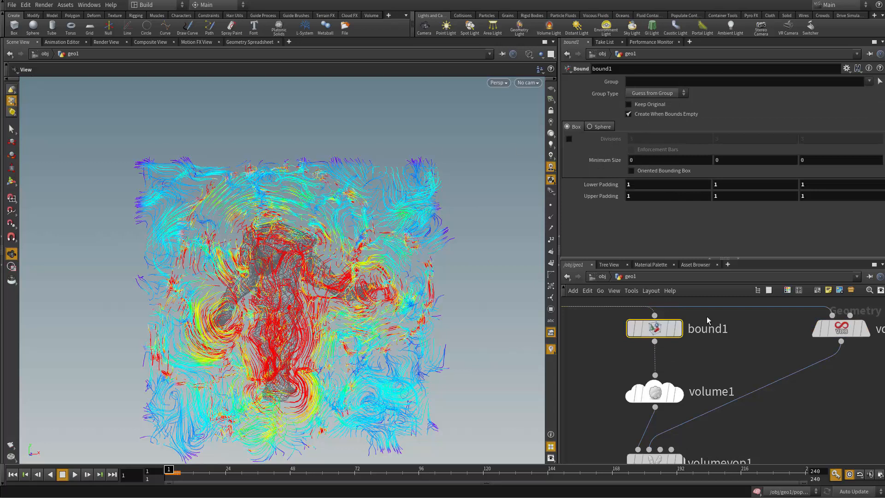
pyautogui.moveTo(751, 444); pyautogui.dragTo(759, 314, button='middle')
pyautogui.moveTo(749, 399); pyautogui.dragTo(758, 467, button='middle')
pyautogui.moveTo(756, 354)
pyautogui.mouseDown(button='middle')
pyautogui.moveTo(708, 456)
pyautogui.moveTo(775, 351)
pyautogui.moveTo(772, 358)
pyautogui.mouseUp(button='middle')
# Return volumevop1's Surface Effect Radius to 1 and view the streamlines again.
pyautogui.click(658, 443)
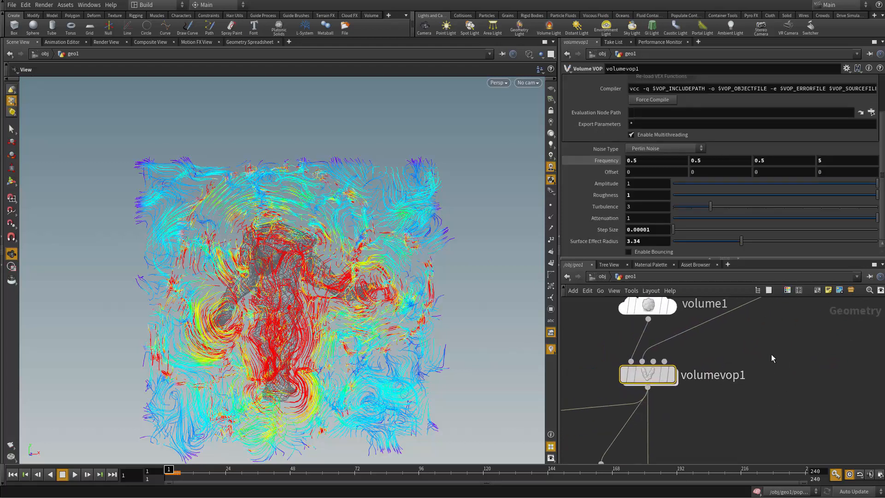
pyautogui.press('Return')
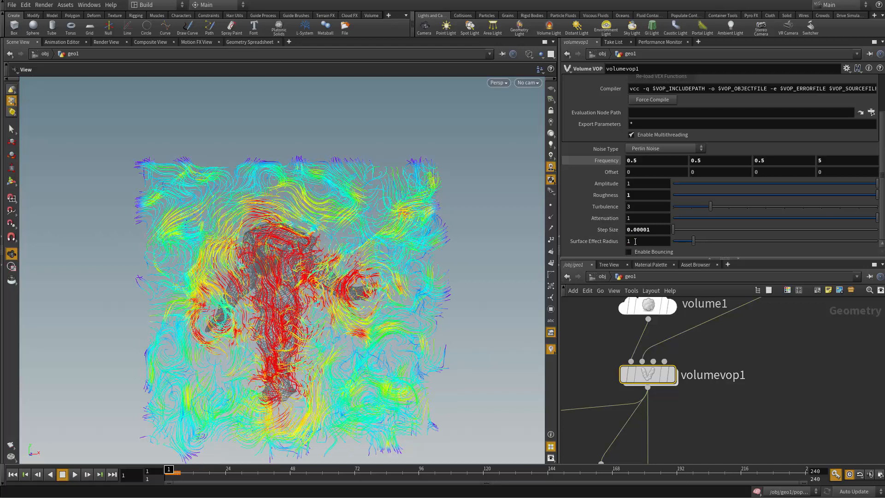
pyautogui.moveTo(353, 344); pyautogui.dragTo(375, 317, button='middle')
pyautogui.moveTo(460, 289); pyautogui.dragTo(486, 304)
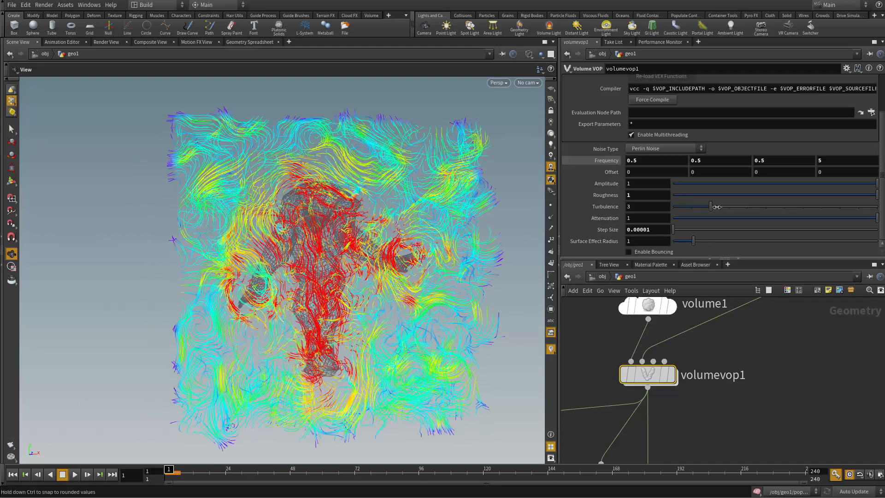
# Raise the noise Turbulence of volumevop1 to 4 and inspect the streamlines around the figure.
pyautogui.moveTo(725, 206); pyautogui.dragTo(755, 206)
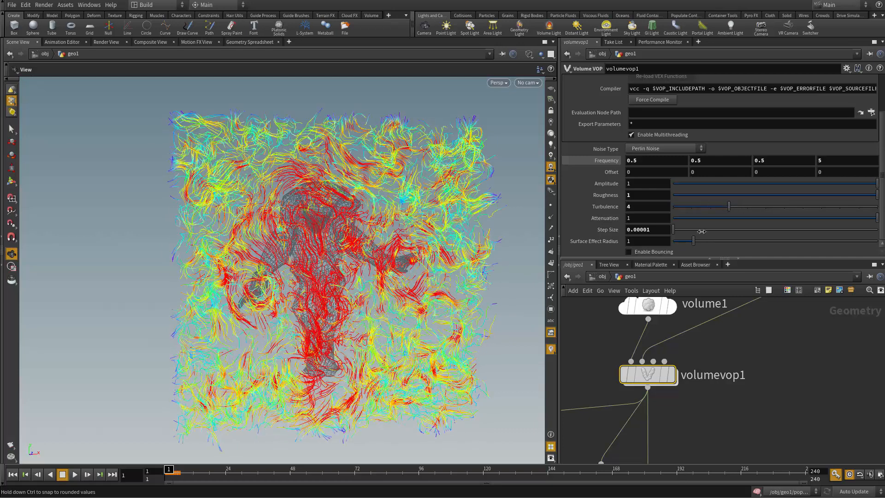
pyautogui.moveTo(413, 295); pyautogui.dragTo(381, 308)
pyautogui.scroll(2, 382, 308)
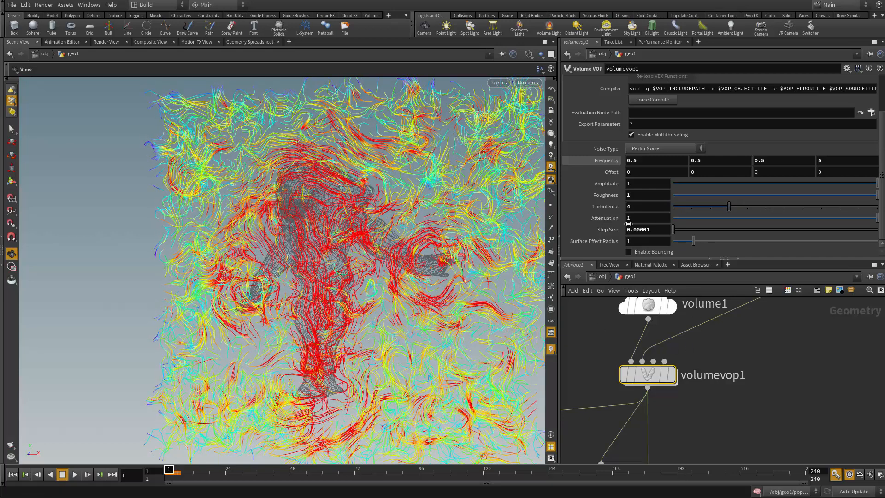
pyautogui.moveTo(881, 213)
pyautogui.mouseDown()
pyautogui.moveTo(881, 179)
pyautogui.moveTo(881, 216)
pyautogui.mouseUp()
# Enter the popnet network and frame the emitted particles in the viewport.
pyautogui.moveTo(632, 427); pyautogui.dragTo(859, 385, button='middle')
pyautogui.moveTo(617, 445); pyautogui.dragTo(710, 428, button='middle')
pyautogui.doubleClick(641, 400)
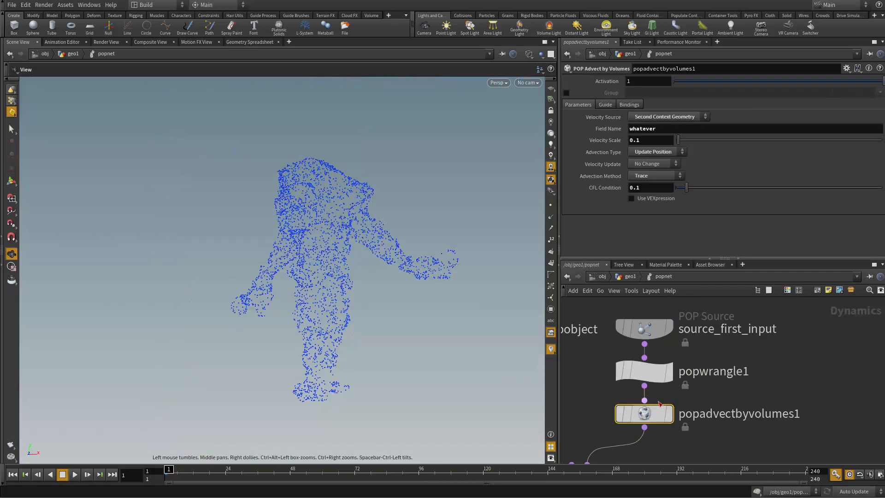
pyautogui.moveTo(422, 337); pyautogui.dragTo(395, 329, button='middle')
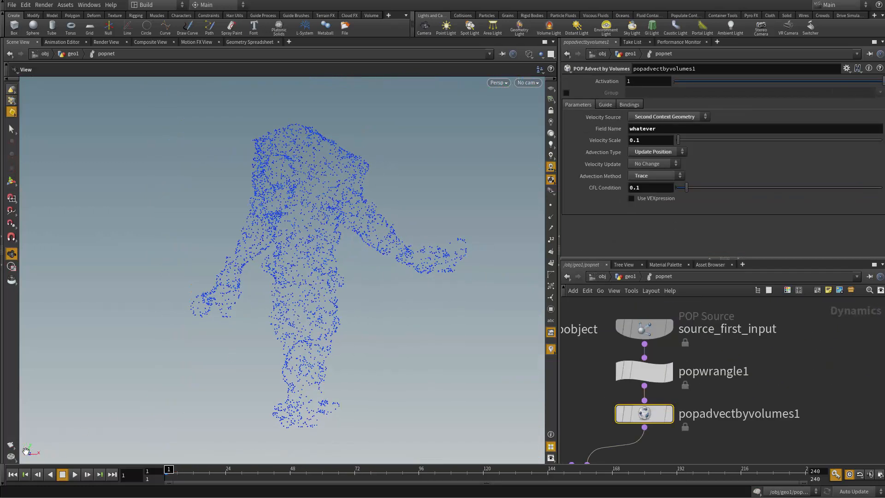
# Render a flipbook preview of the particle simulation, watch the first frames, and close the player.
pyautogui.click(10, 445)
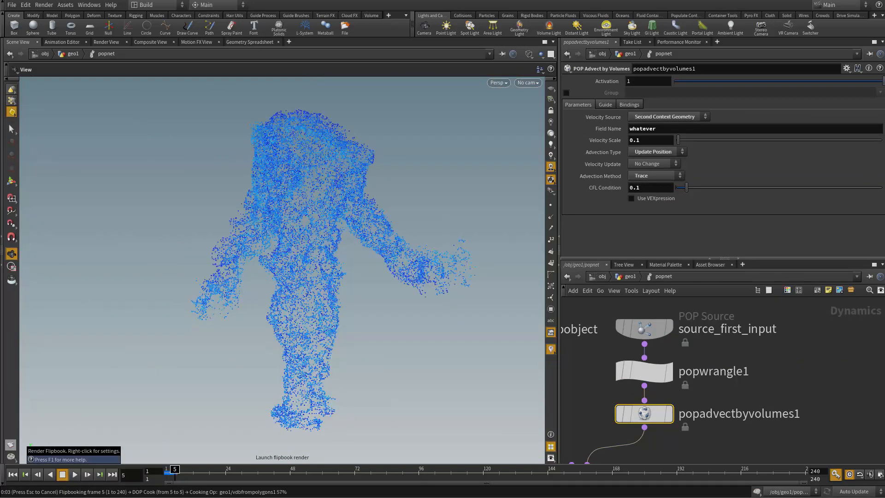
pyautogui.moveTo(286, 29); pyautogui.dragTo(332, 38)
pyautogui.click(196, 474)
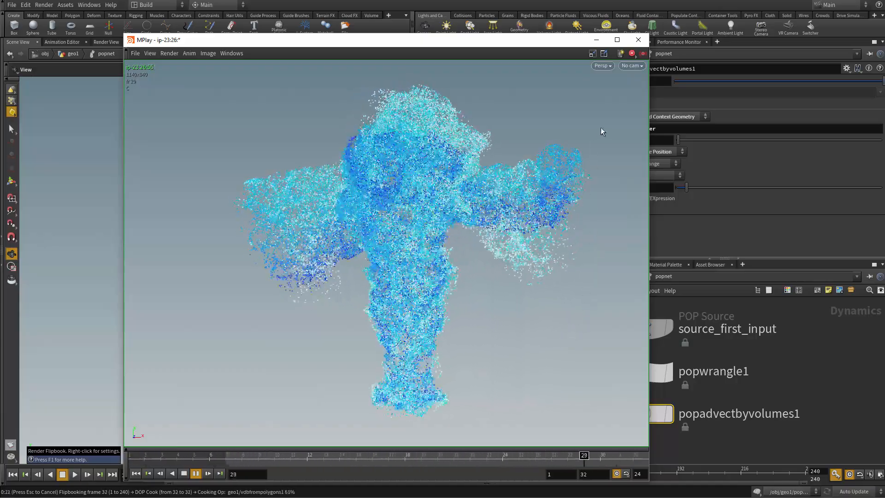
pyautogui.click(638, 40)
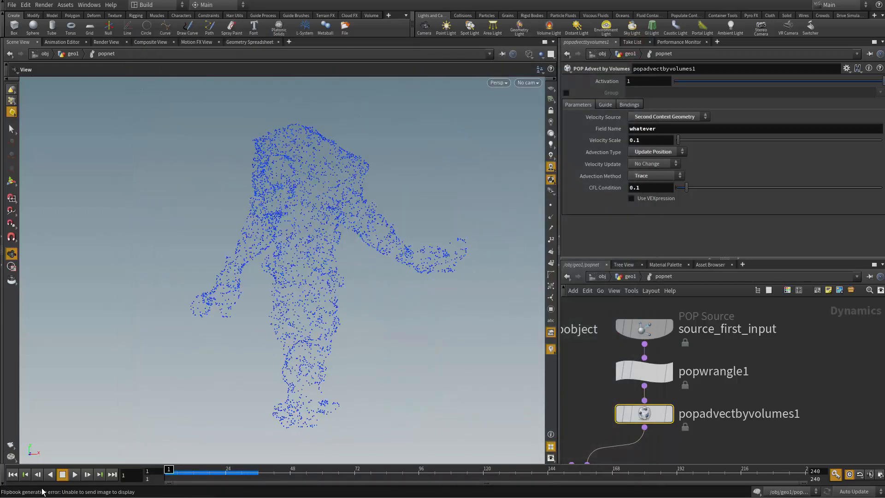
# Set source_first_input's Const. Birth Rate to 1000000, Life Expectancy to 0.5 and Life Variance to 0.3.
pyautogui.scroll(3, 674, 372)
pyautogui.click(659, 348)
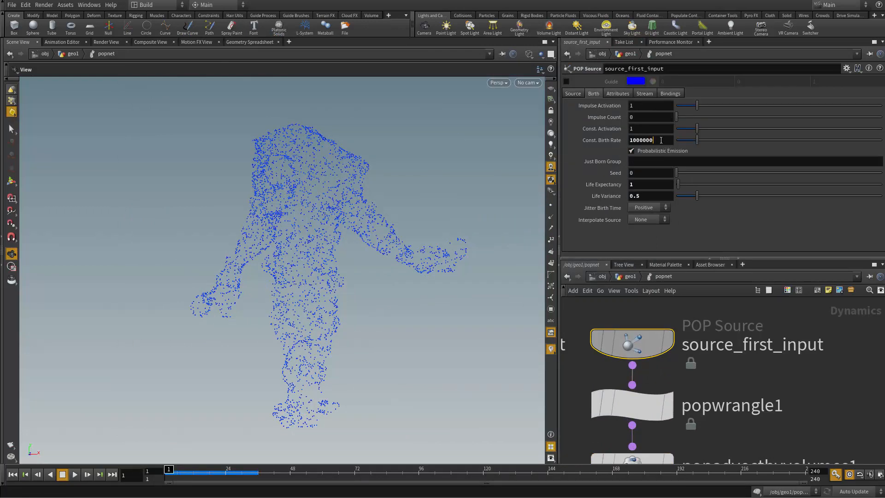
pyautogui.press('Return')
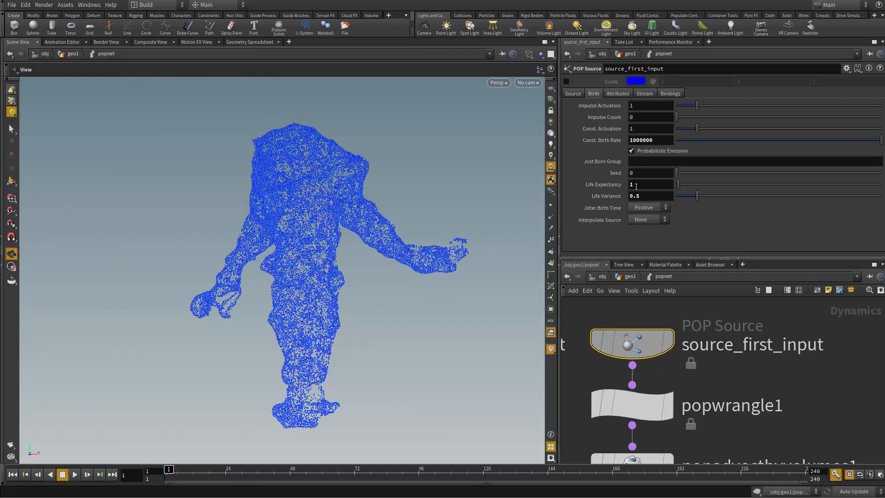
pyautogui.doubleClick(639, 185)
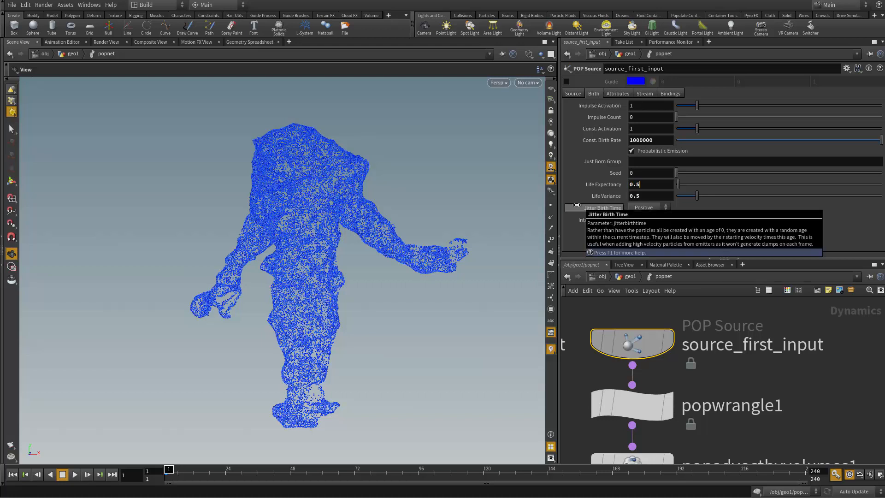
pyautogui.press('Tab')
pyautogui.write('0.')
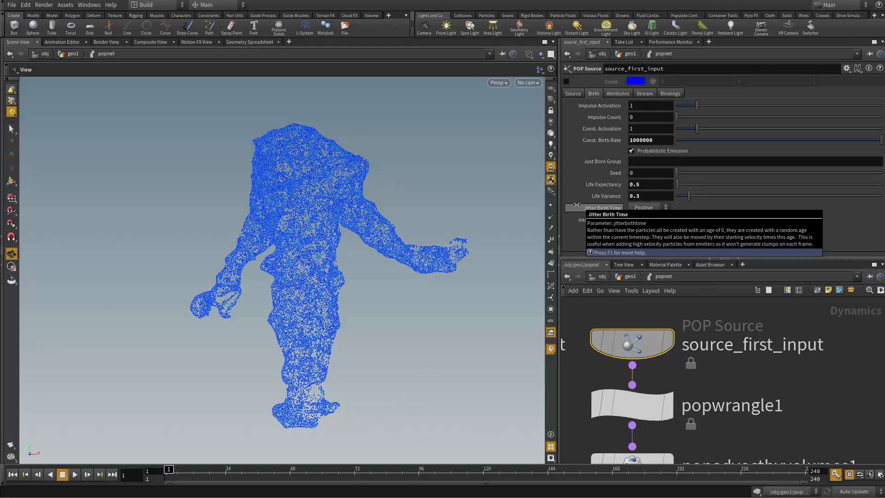
# Preview the denser particle emission in a new flipbook and close the player.
pyautogui.moveTo(758, 371); pyautogui.dragTo(732, 357, button='middle')
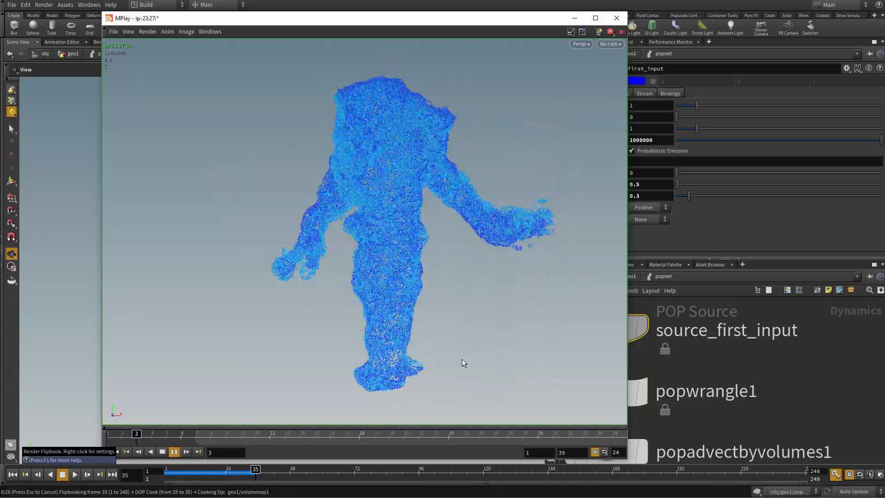
pyautogui.click(617, 18)
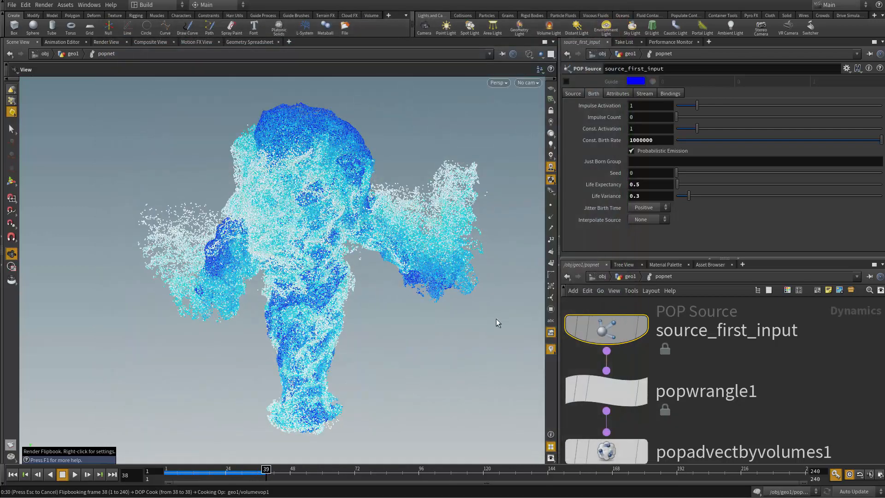
# Return to geo1, connect a new File Cache node to popnet's output, and display it directly below popnet.
pyautogui.press('u')
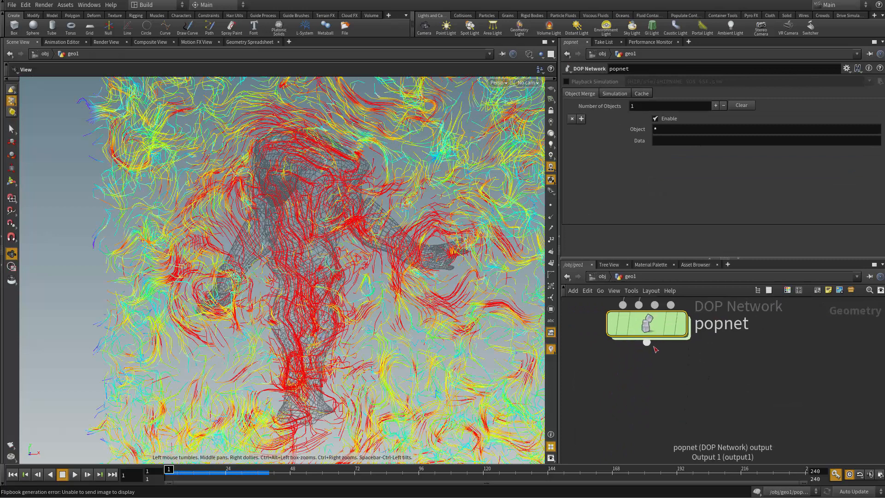
pyautogui.moveTo(647, 342); pyautogui.dragTo(622, 387)
pyautogui.click(622, 387)
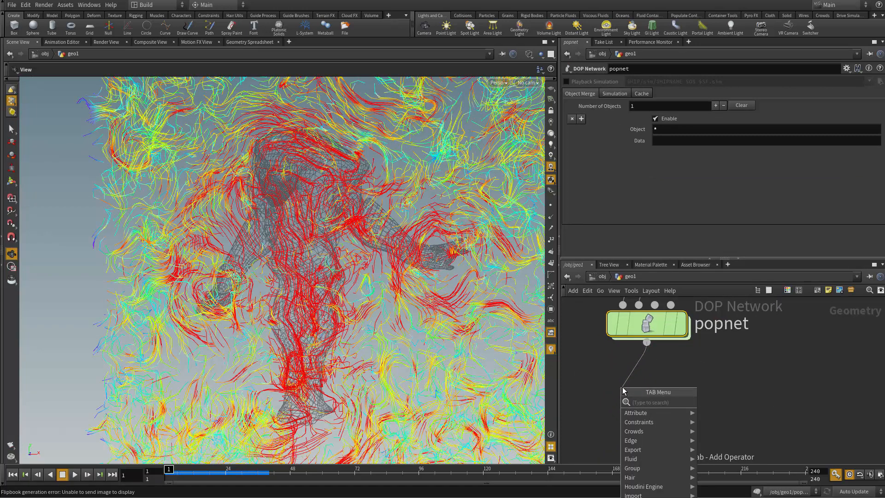
pyautogui.write('file')
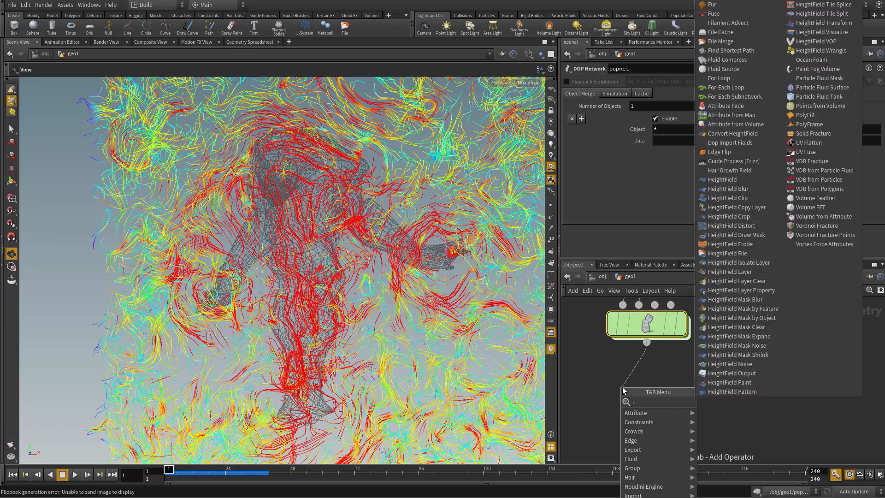
pyautogui.press('Down')
pyautogui.press('Return')
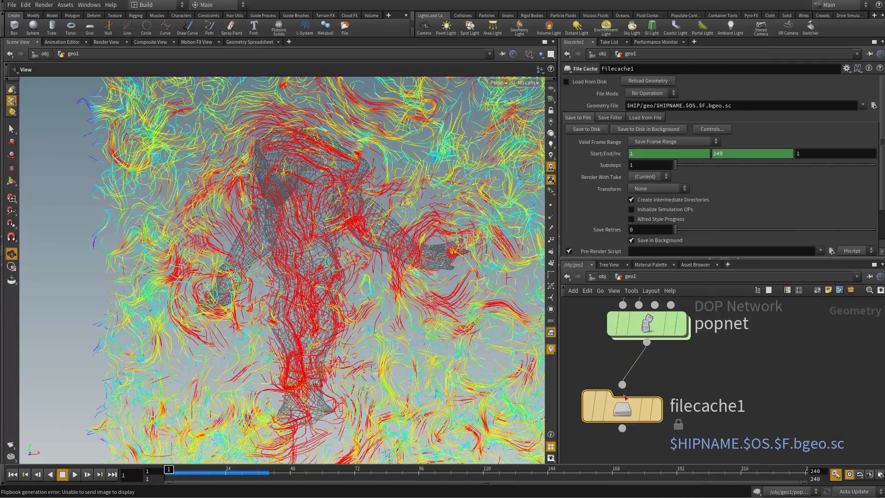
pyautogui.moveTo(627, 408); pyautogui.dragTo(682, 403)
pyautogui.click(682, 403)
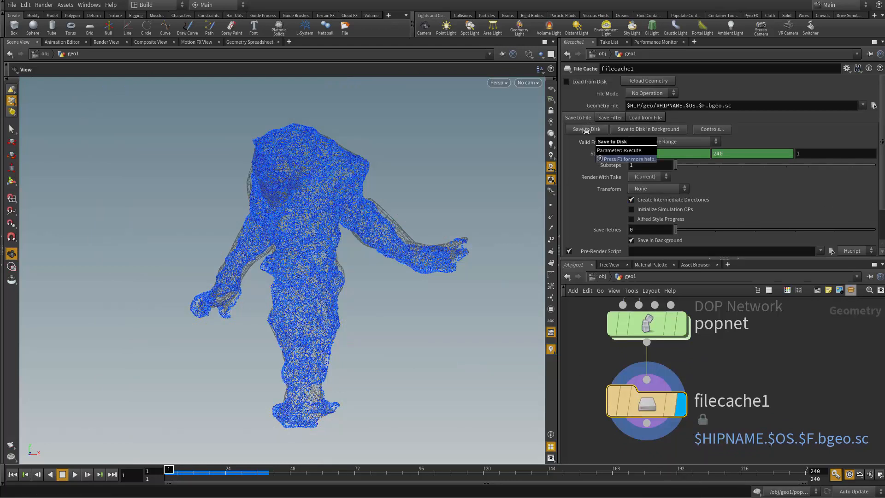
# In filecache1's Geometry File path, replace $HIP with $JOB and HIPNAME with particle.
pyautogui.click(644, 107)
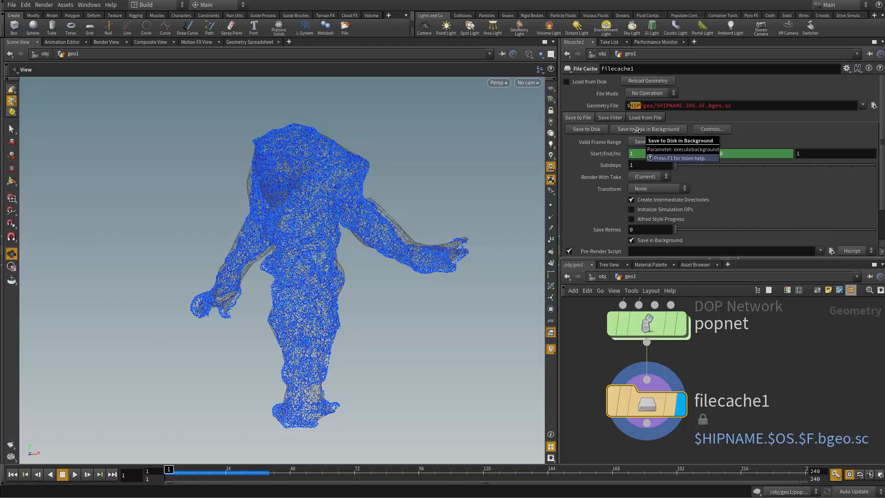
pyautogui.press('BackSpace')
pyautogui.write('JOB')
pyautogui.click(789, 359)
pyautogui.click(661, 105)
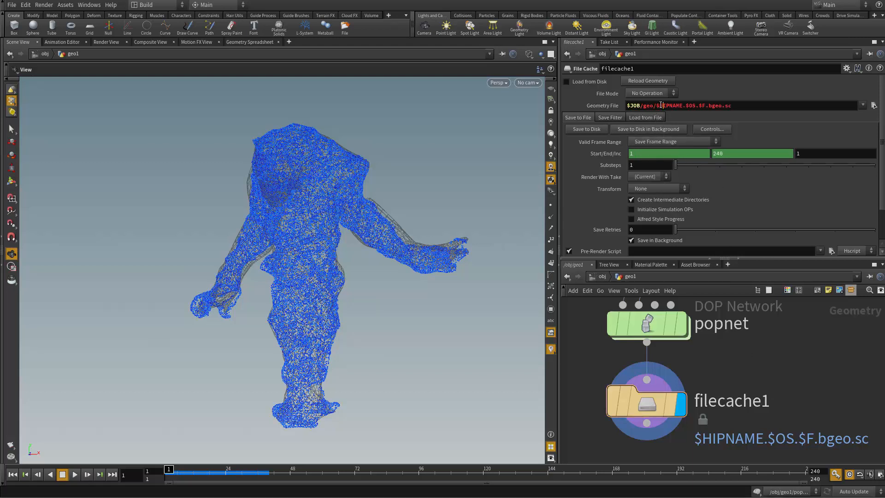
pyautogui.moveTo(683, 104); pyautogui.dragTo(665, 105)
pyautogui.write('particle')
pyautogui.doubleClick(622, 69)
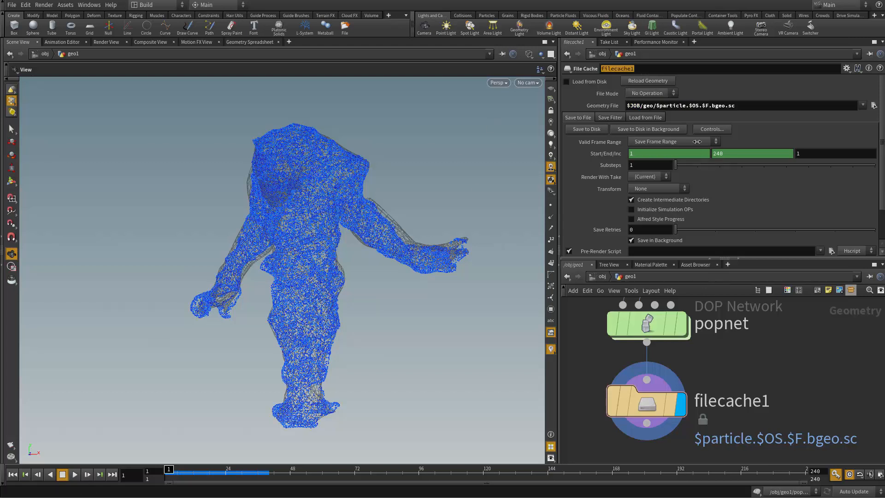
# Replace .$OS with _sim so the cache path reads $JOB/geo/$particle_sim.$F.bgeo.sc, and save frames 1 to 240 to disk.
pyautogui.click(700, 105)
pyautogui.press('BackSpace')
pyautogui.press('BackSpace')
pyautogui.press('BackSpace')
pyautogui.press('BackSpace')
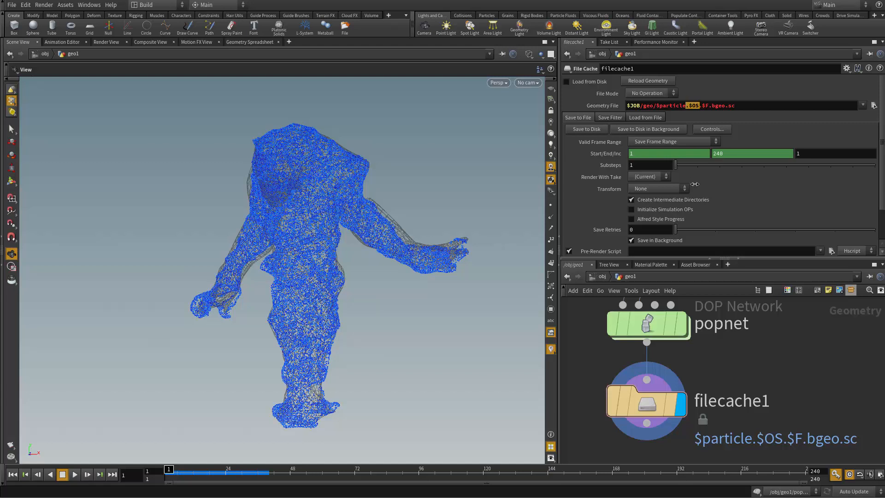
pyautogui.write('_sim')
pyautogui.moveTo(712, 106)
pyautogui.mouseDown()
pyautogui.moveTo(702, 107)
pyautogui.moveTo(744, 105)
pyautogui.moveTo(714, 105)
pyautogui.mouseUp()
pyautogui.press('Return')
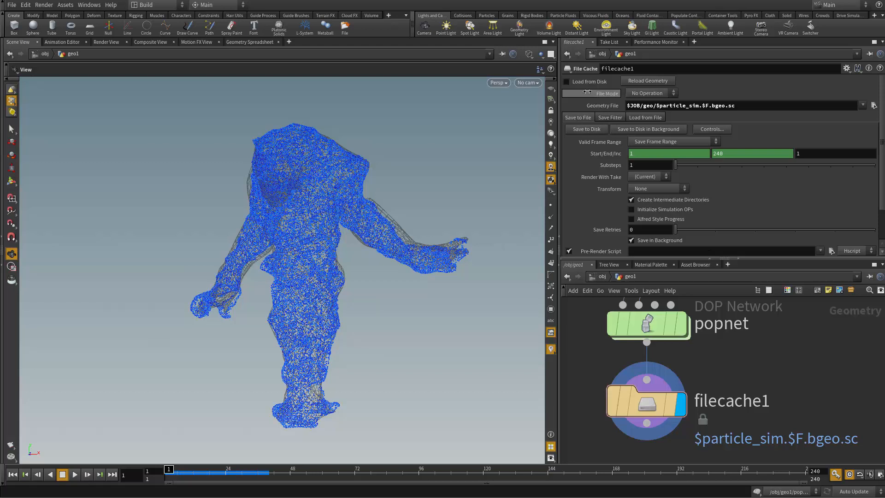
pyautogui.click(582, 129)
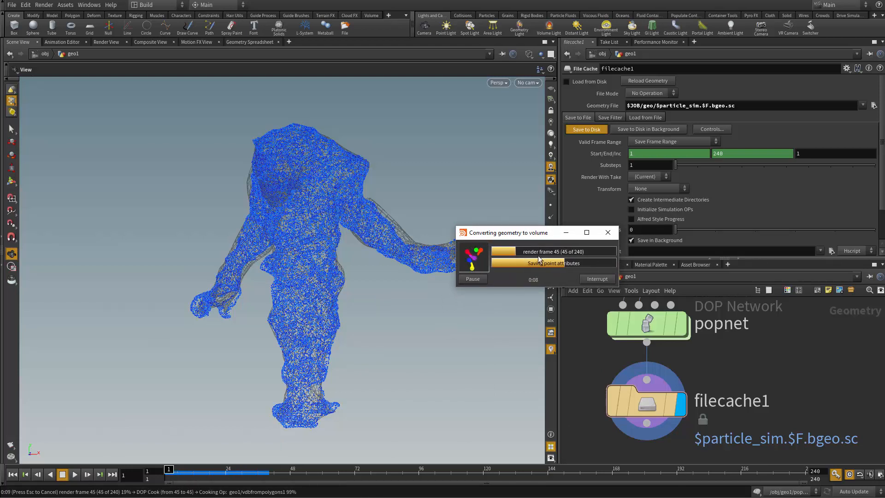
pyautogui.moveTo(541, 233); pyautogui.dragTo(421, 231)
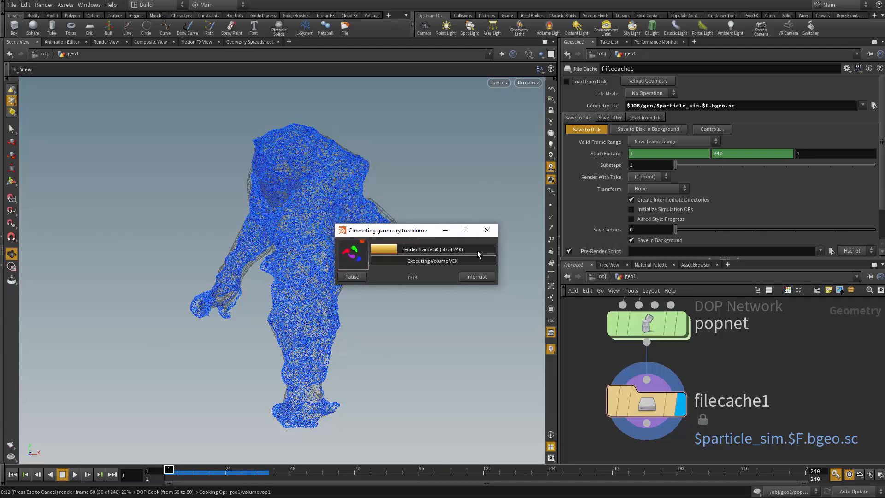